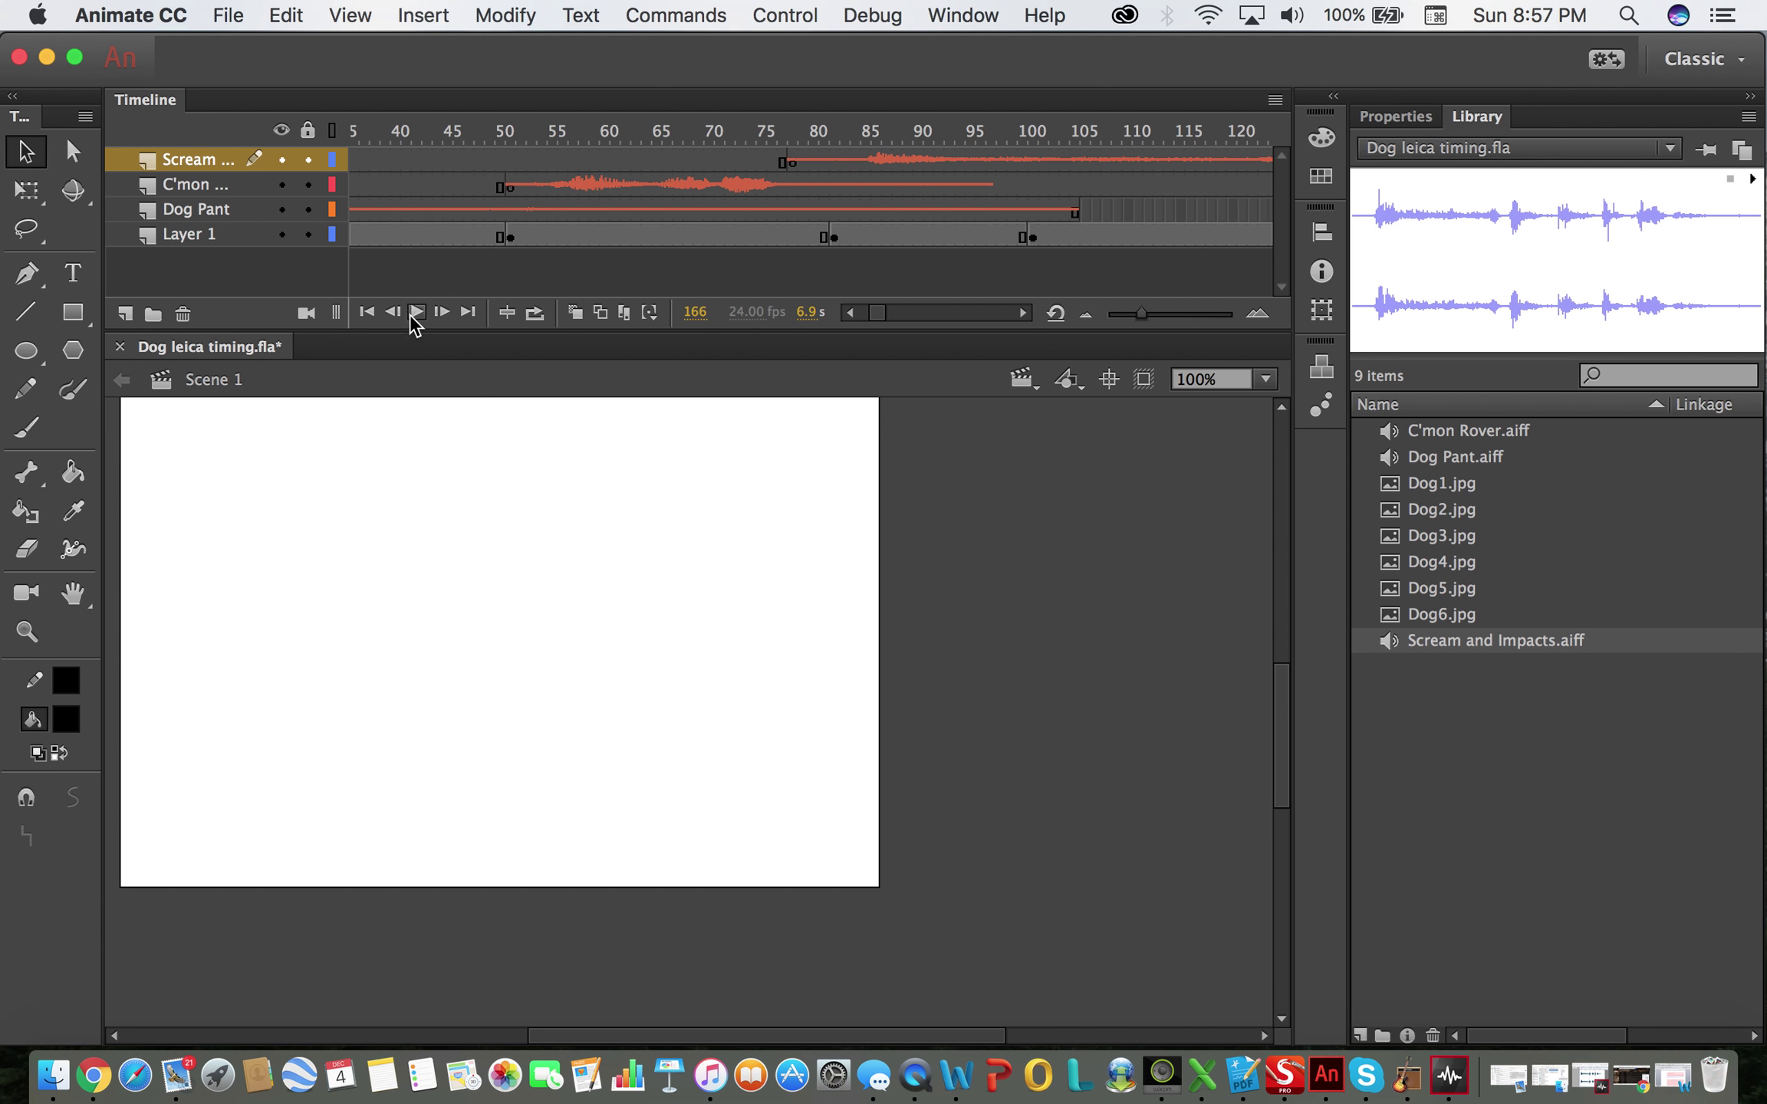
- Play the animation from the first frame to check the picture timing against the sounds
{"action": "left_click", "coordinate": [369, 313]}
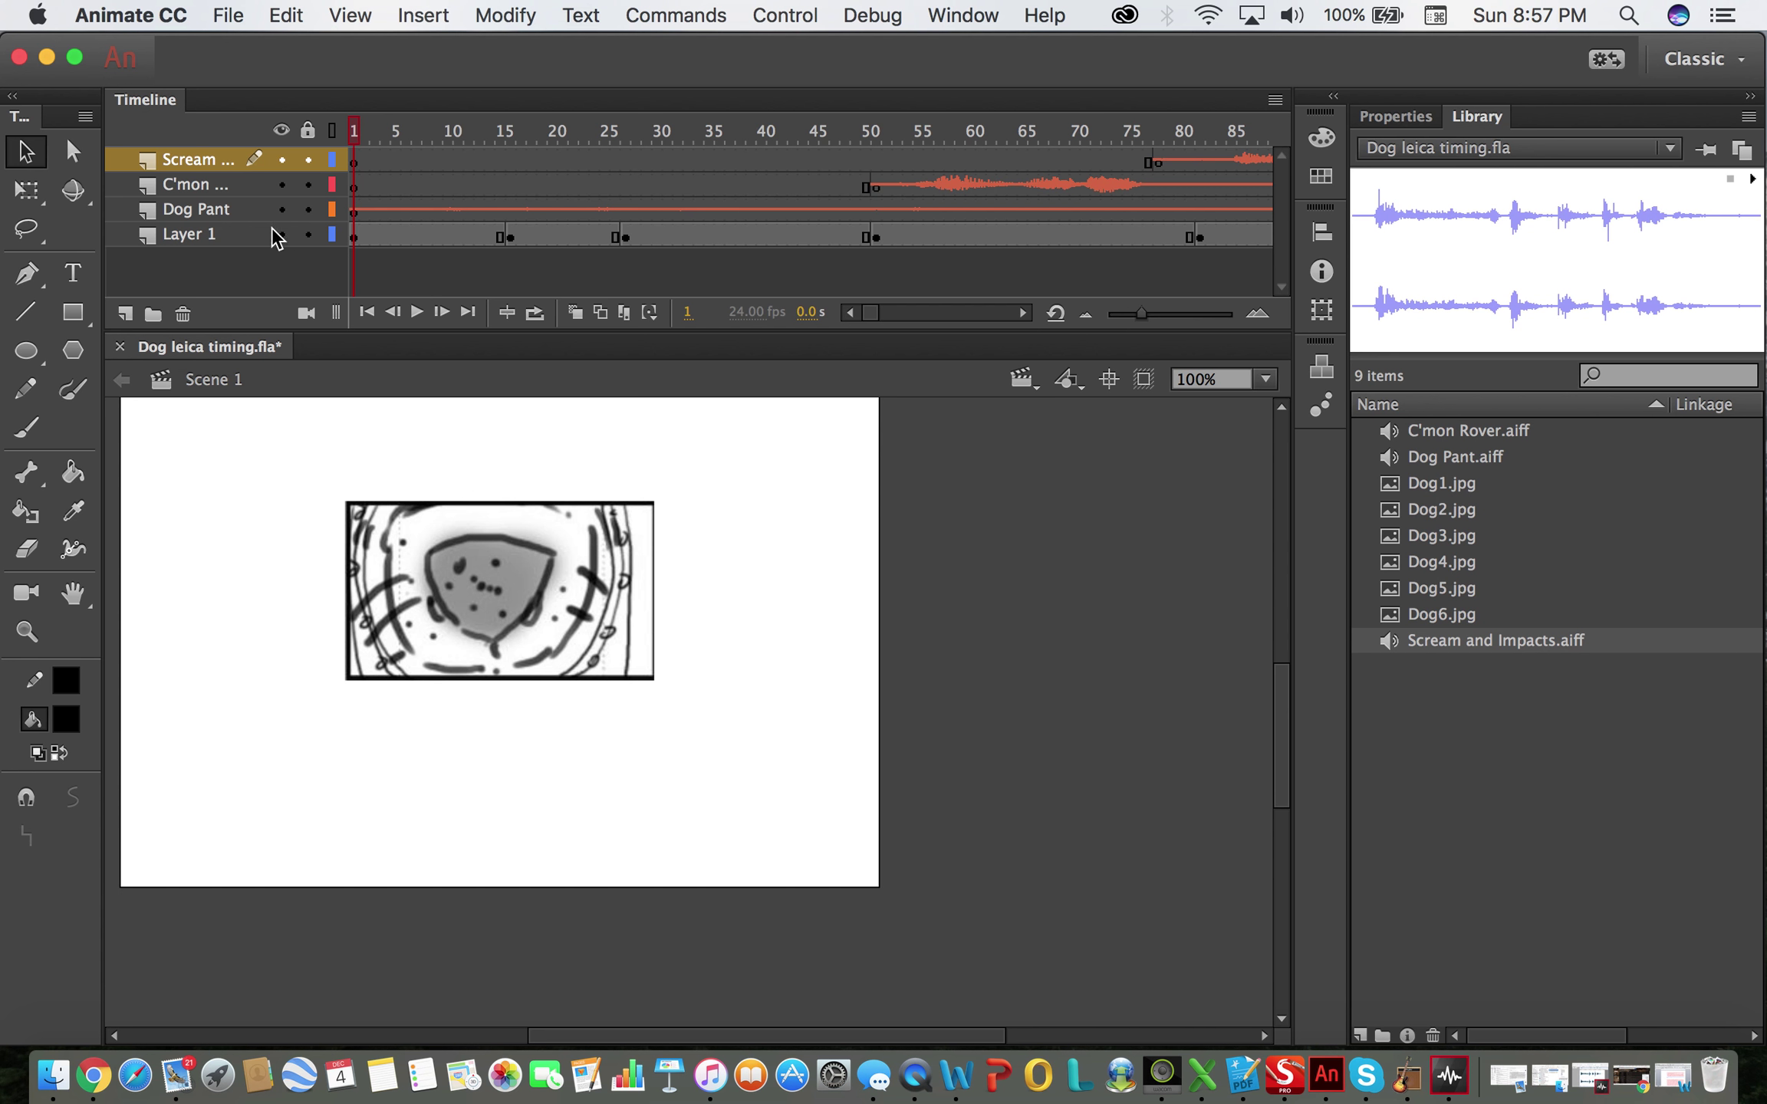
{"action": "left_click", "coordinate": [416, 312]}
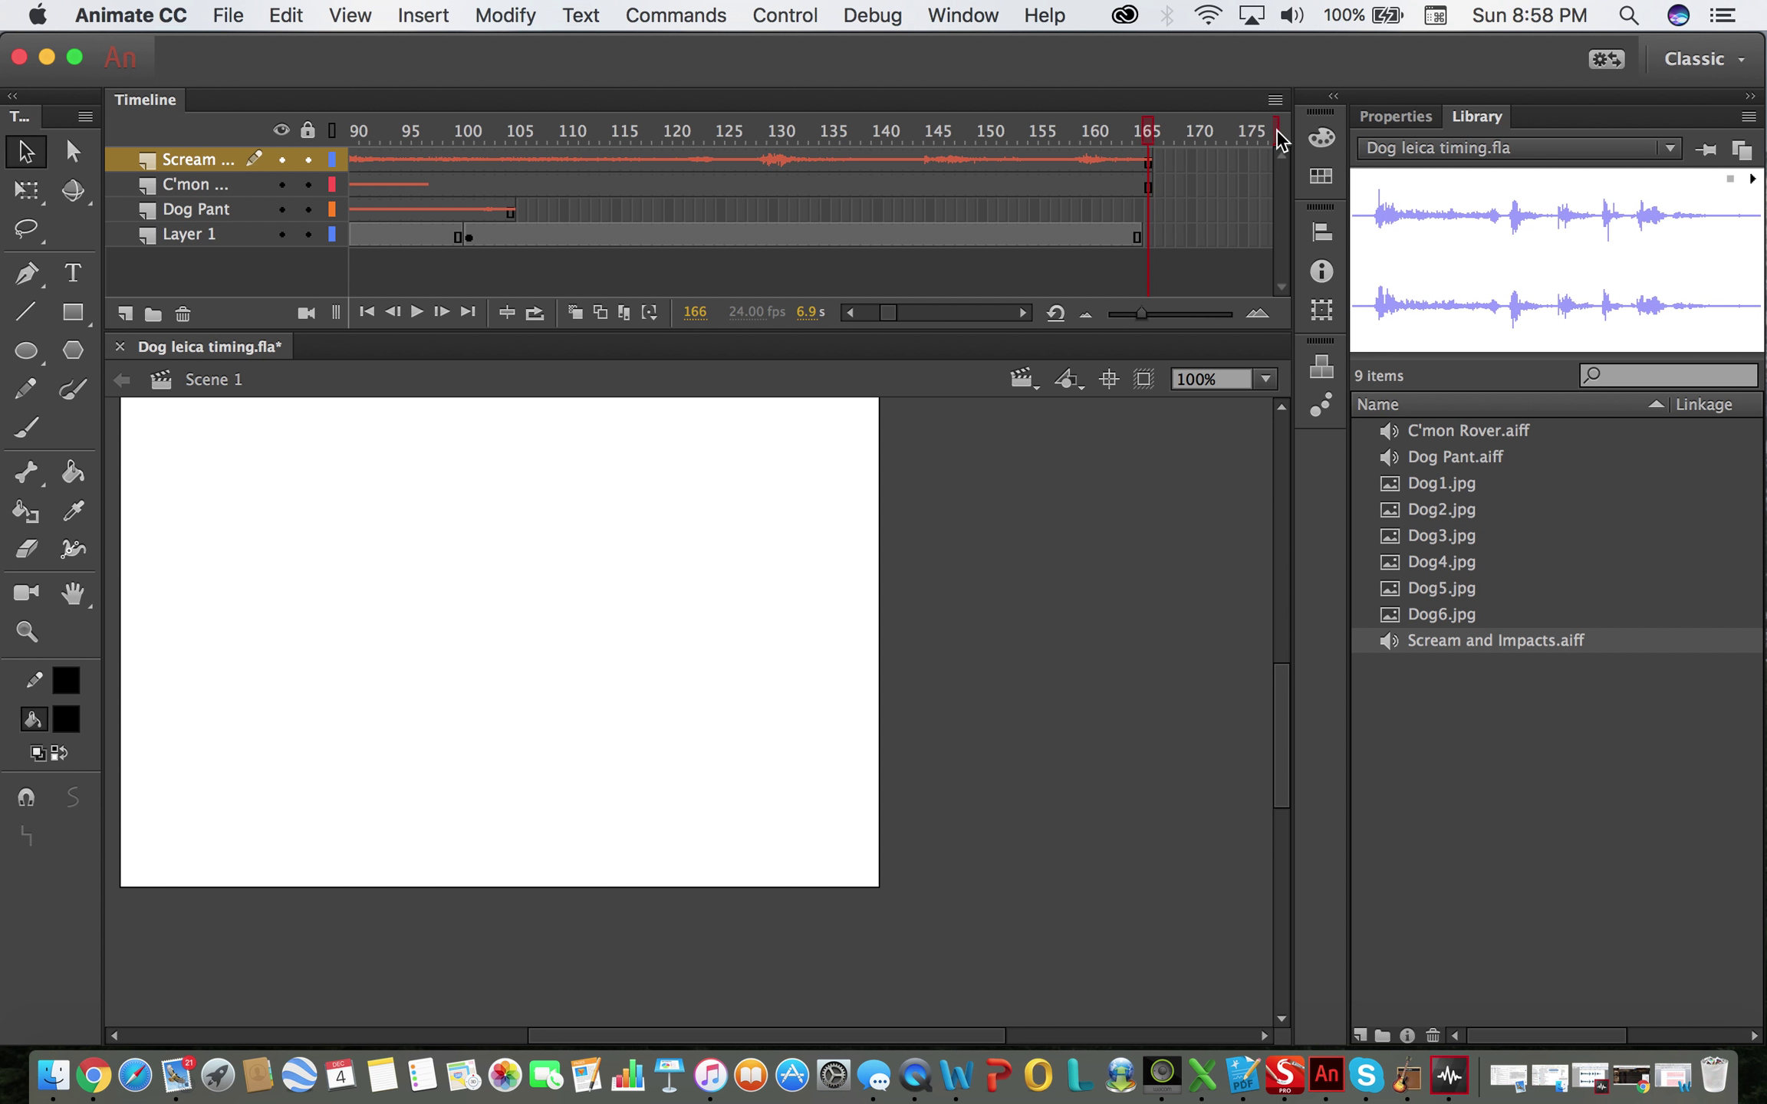
- Select frame 156 on the Scream layer and open the envelope editor for its Scream and Impacts.aiff sound
{"action": "left_click", "coordinate": [1374, 118]}
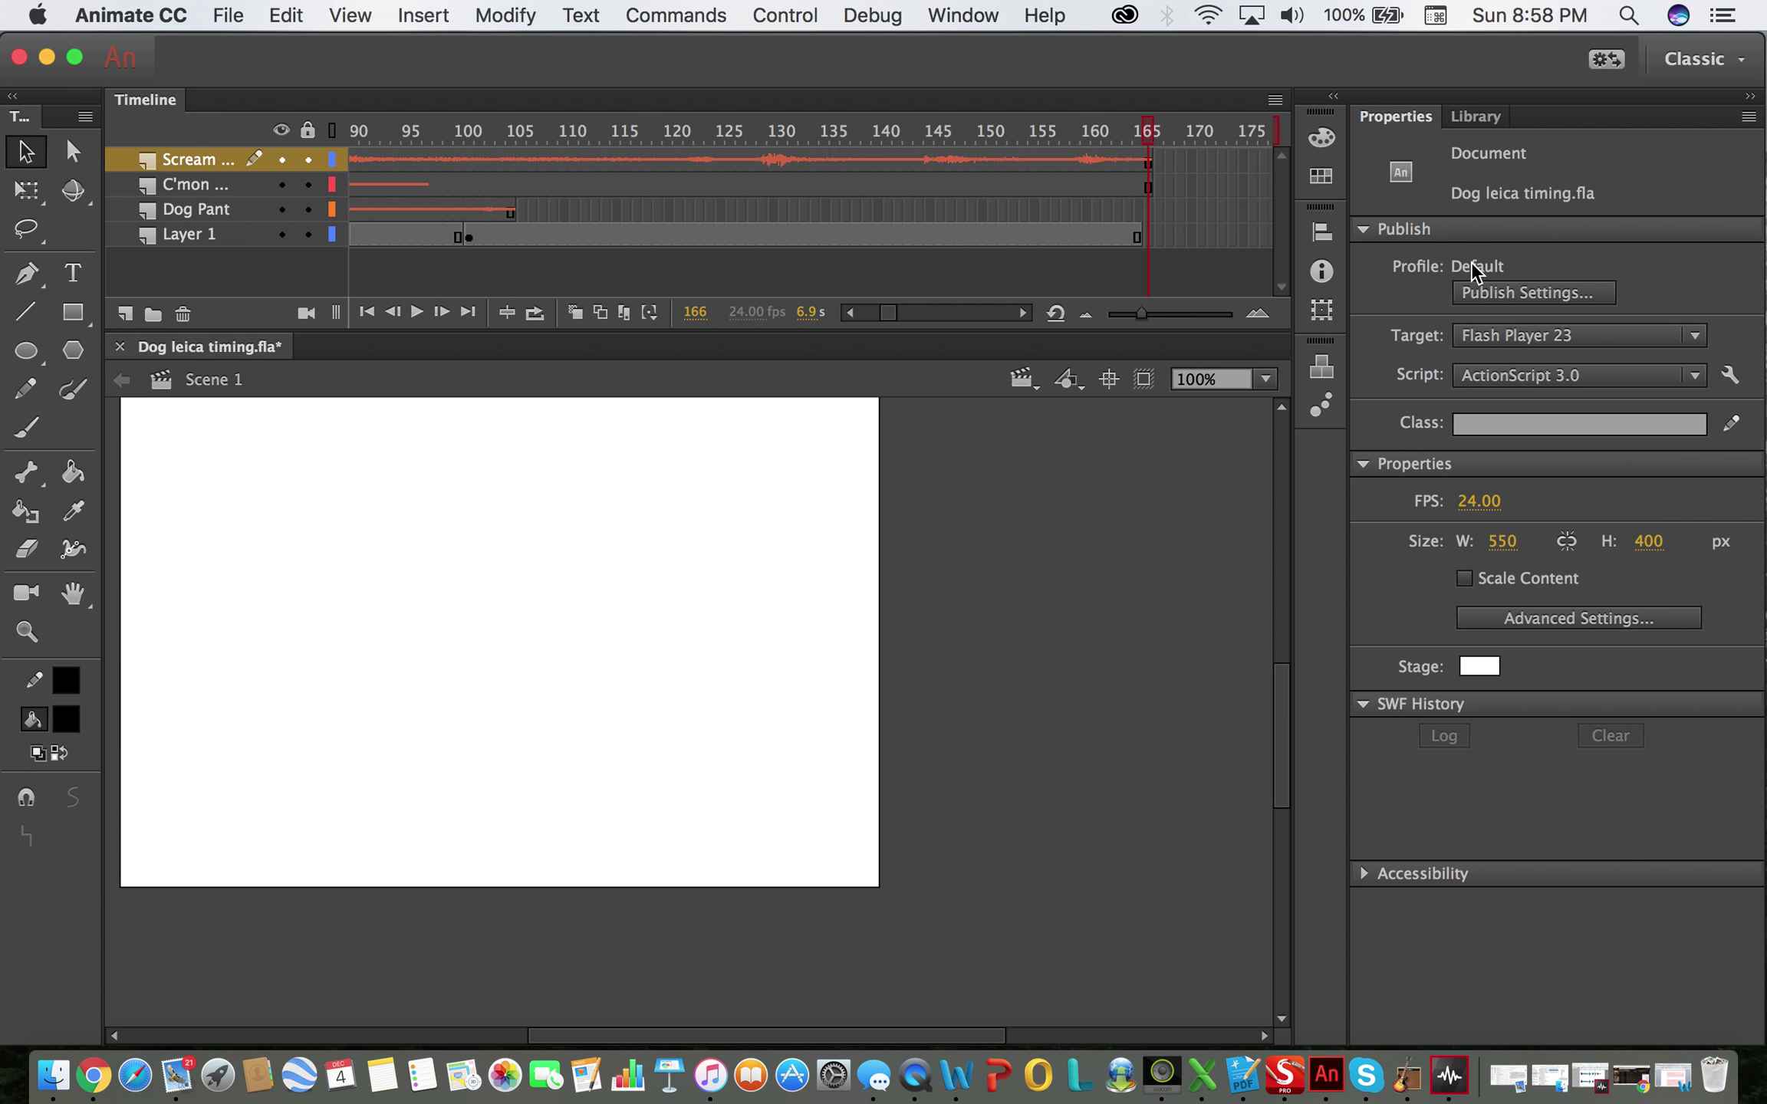
{"action": "left_click", "coordinate": [1010, 160]}
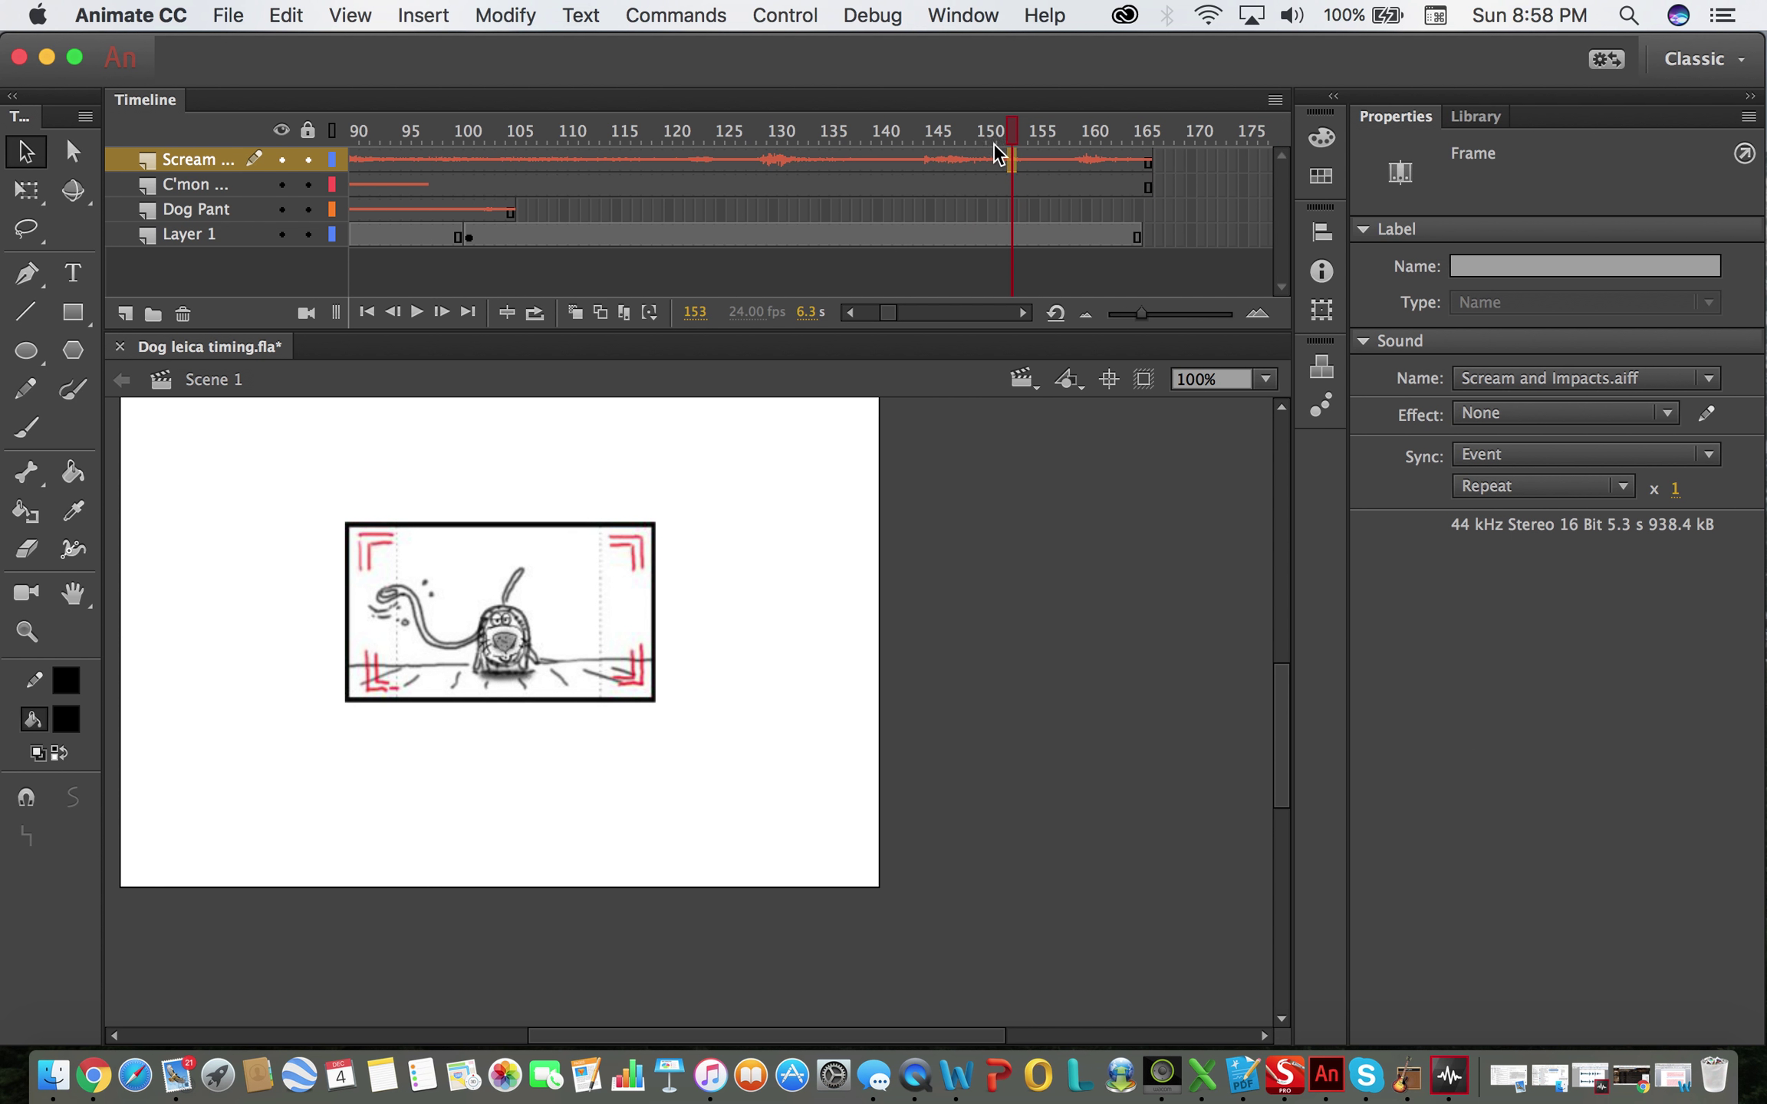
{"action": "left_click", "coordinate": [1094, 153]}
{"action": "left_click", "coordinate": [1043, 158]}
{"action": "left_click", "coordinate": [1668, 414]}
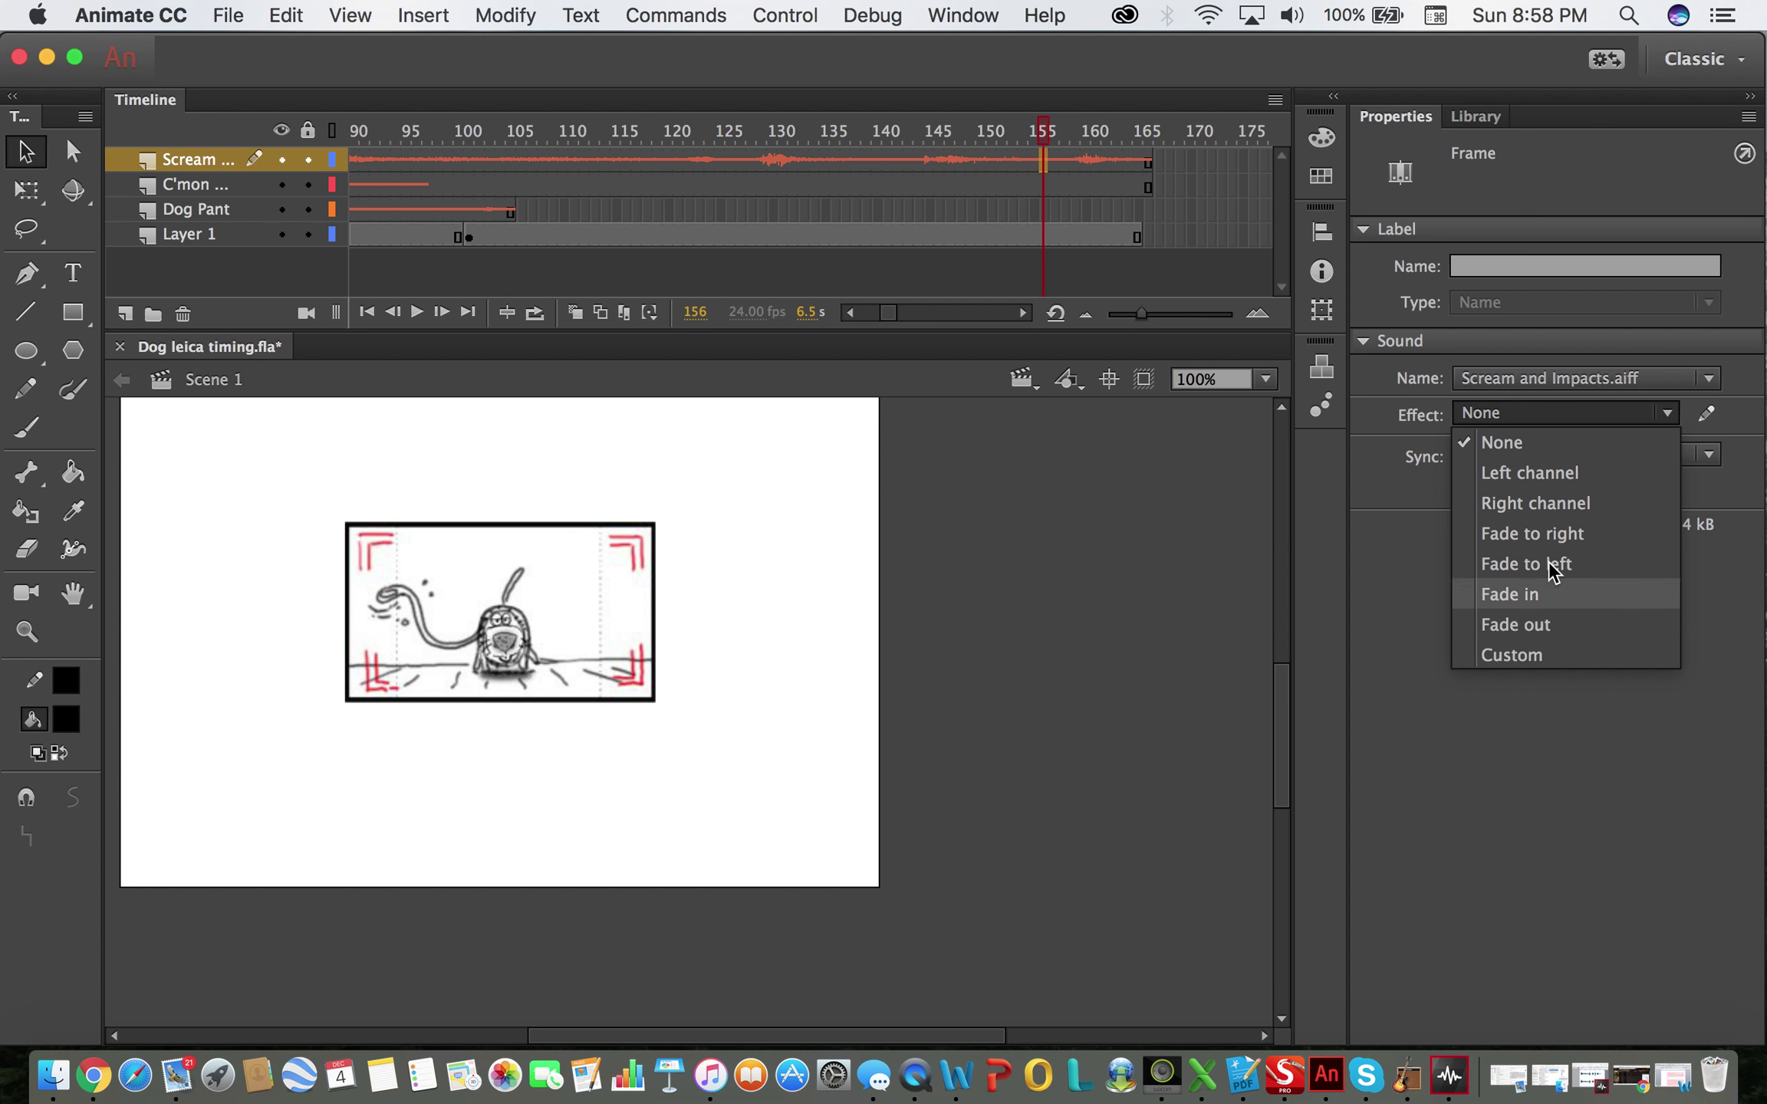
{"action": "left_click", "coordinate": [1755, 375]}
{"action": "left_click", "coordinate": [1706, 414]}
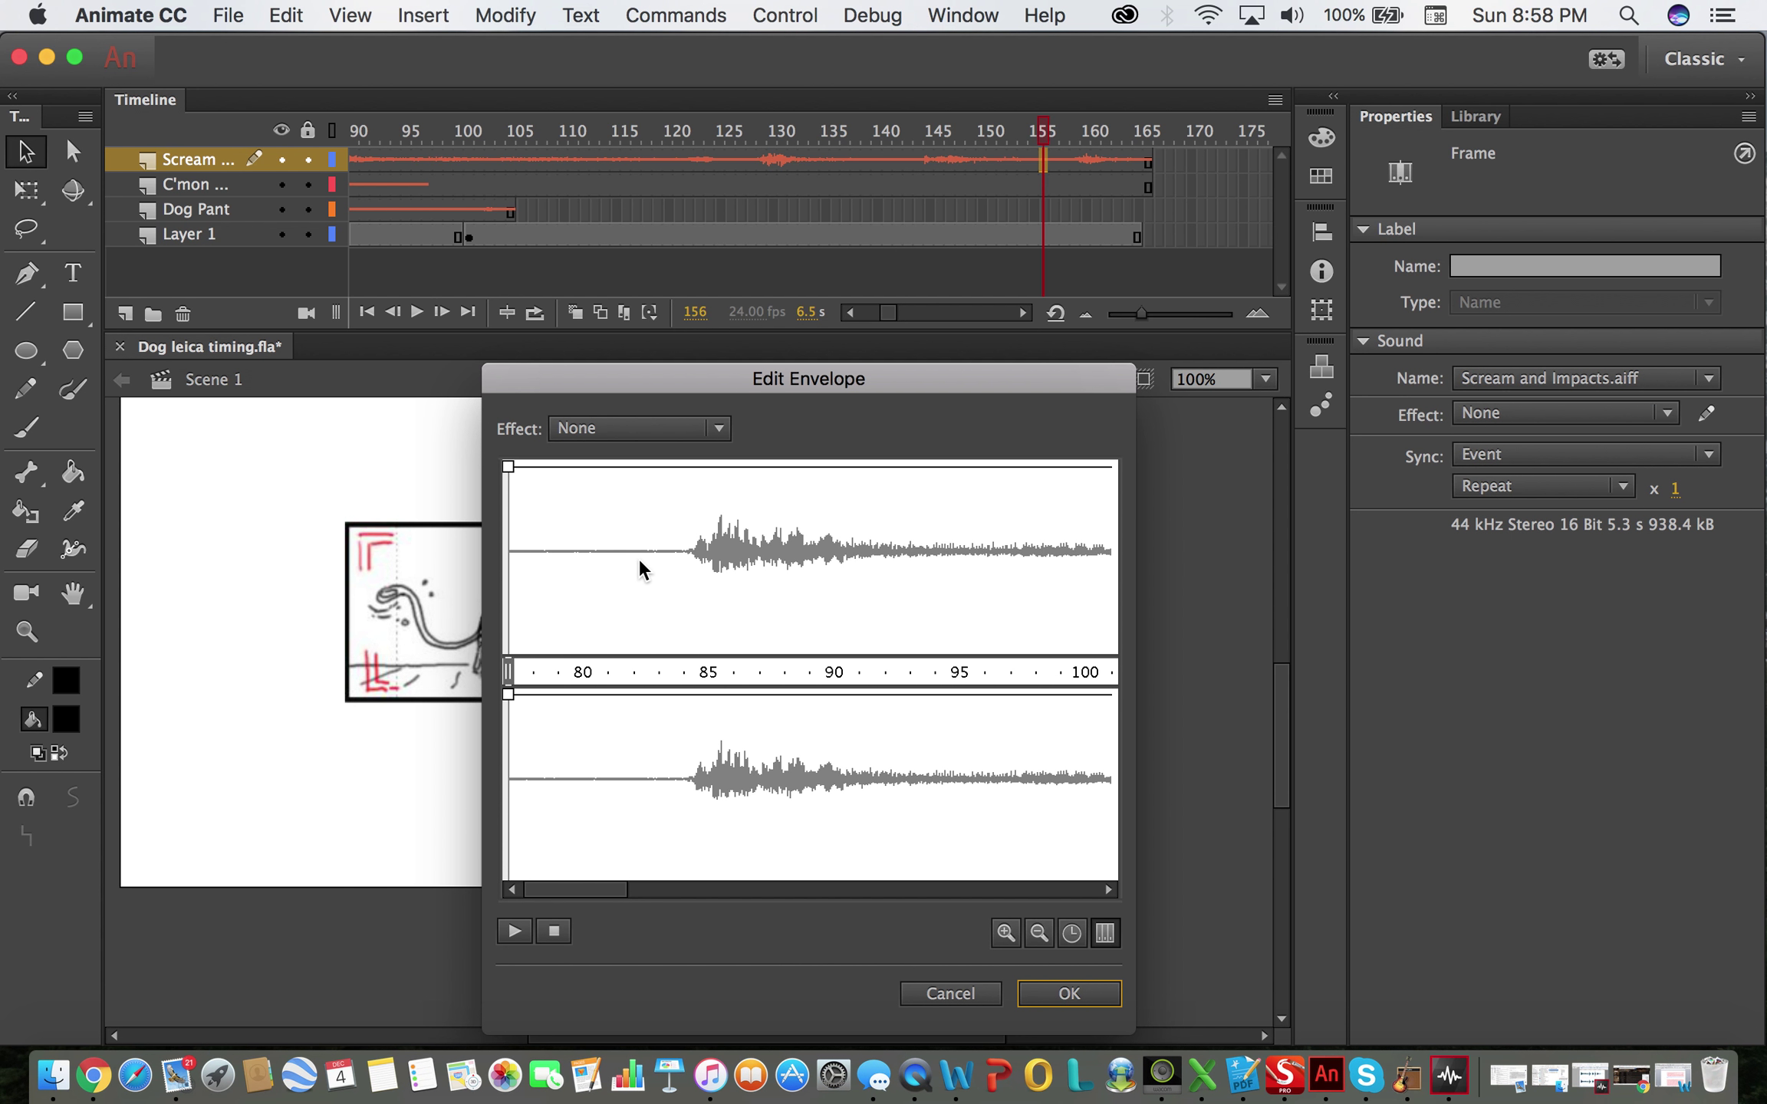
- Examine the Scream and Impacts waveform through to its end, comparing the ruler in seconds and in frames
{"action": "scroll", "coordinate": [907, 567], "scroll_direction": "right", "scroll_amount": 10}
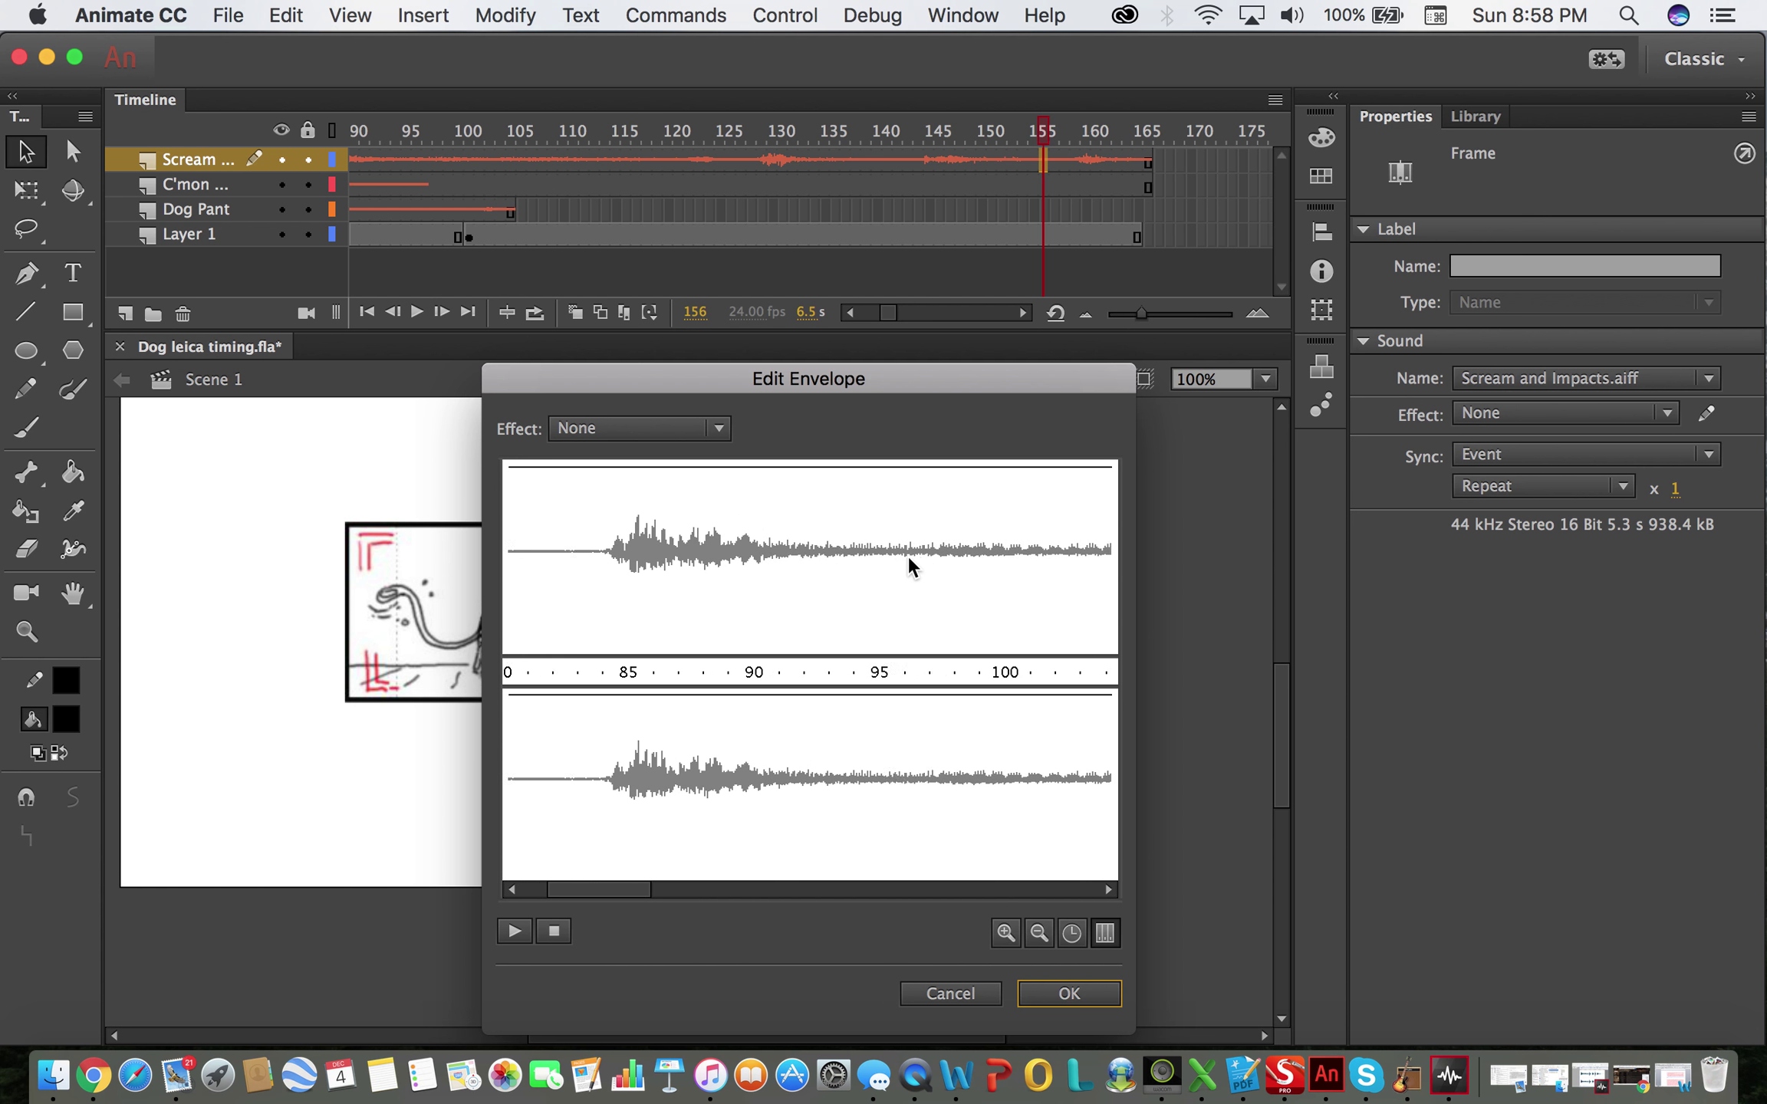
{"action": "scroll", "coordinate": [909, 566], "scroll_direction": "right", "scroll_amount": 20}
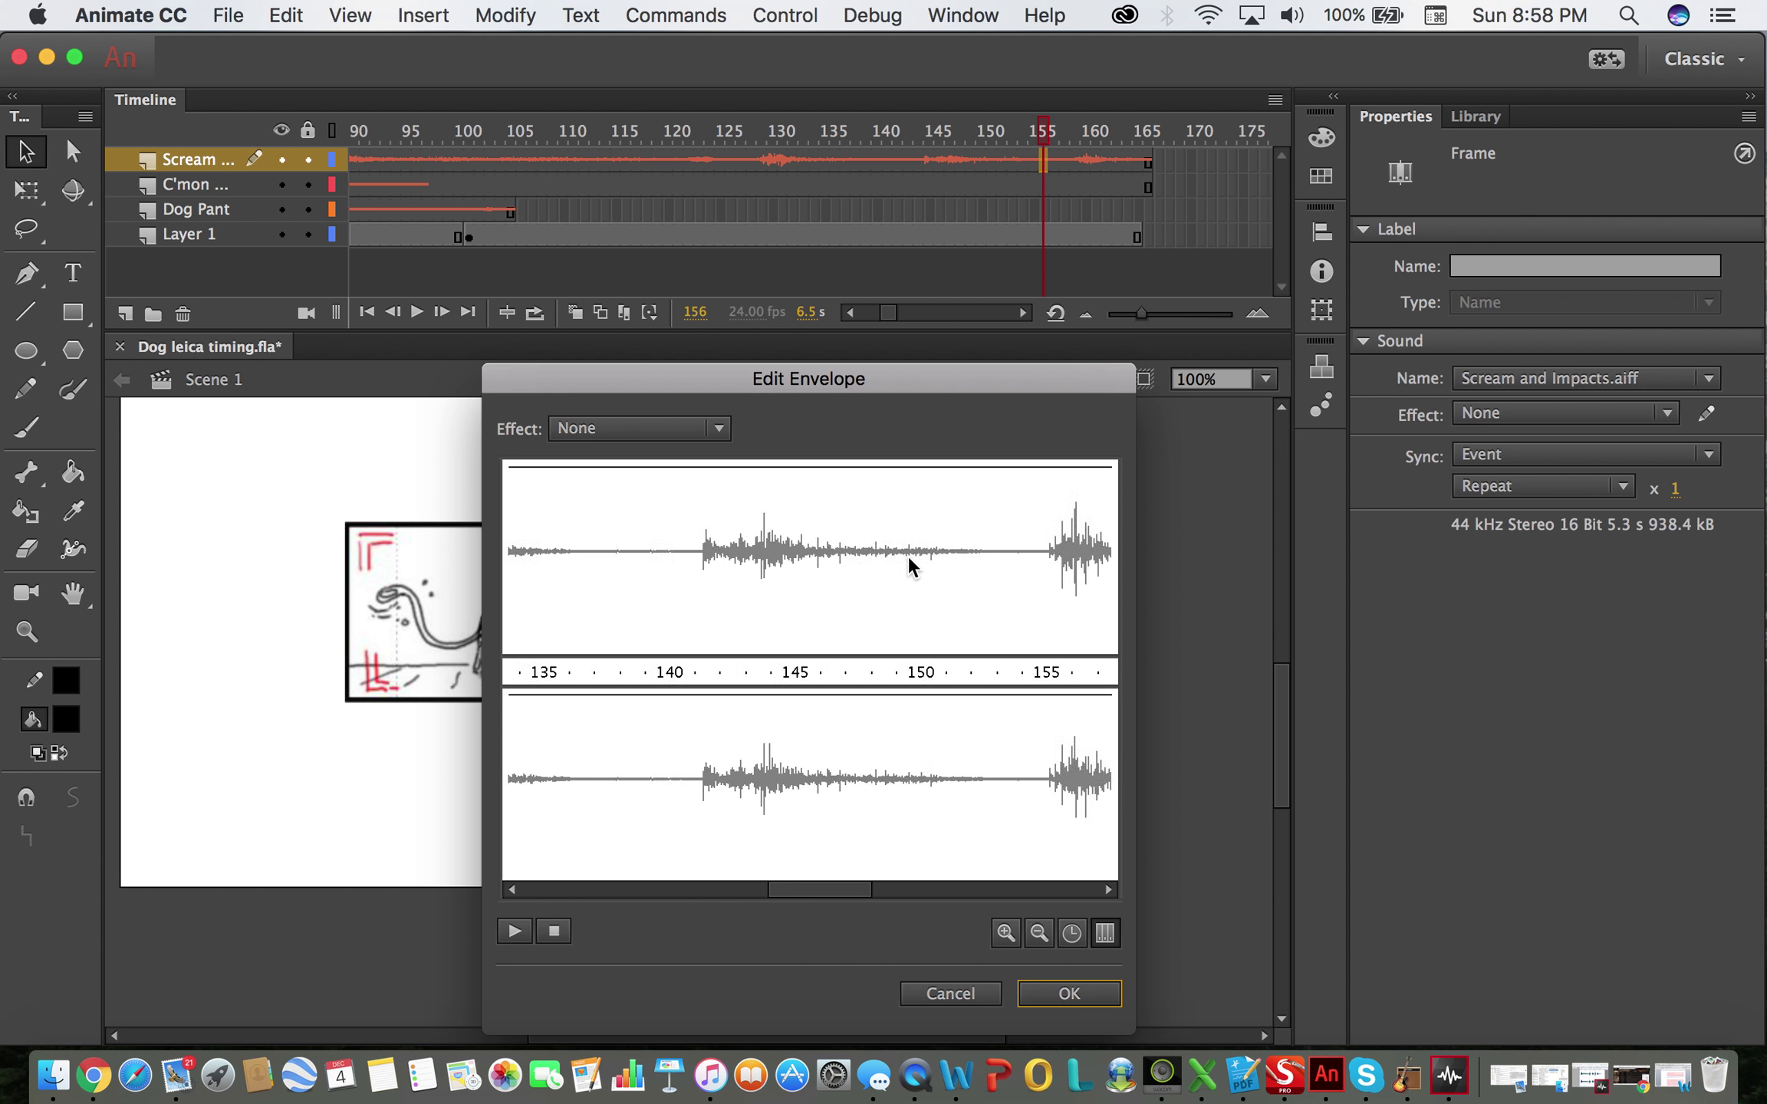
{"action": "scroll", "coordinate": [908, 560], "scroll_direction": "left", "scroll_amount": 2}
{"action": "scroll", "coordinate": [908, 560], "scroll_direction": "right", "scroll_amount": 2}
{"action": "scroll", "coordinate": [907, 560], "scroll_direction": "left", "scroll_amount": 2}
{"action": "scroll", "coordinate": [907, 555], "scroll_direction": "left", "scroll_amount": 2}
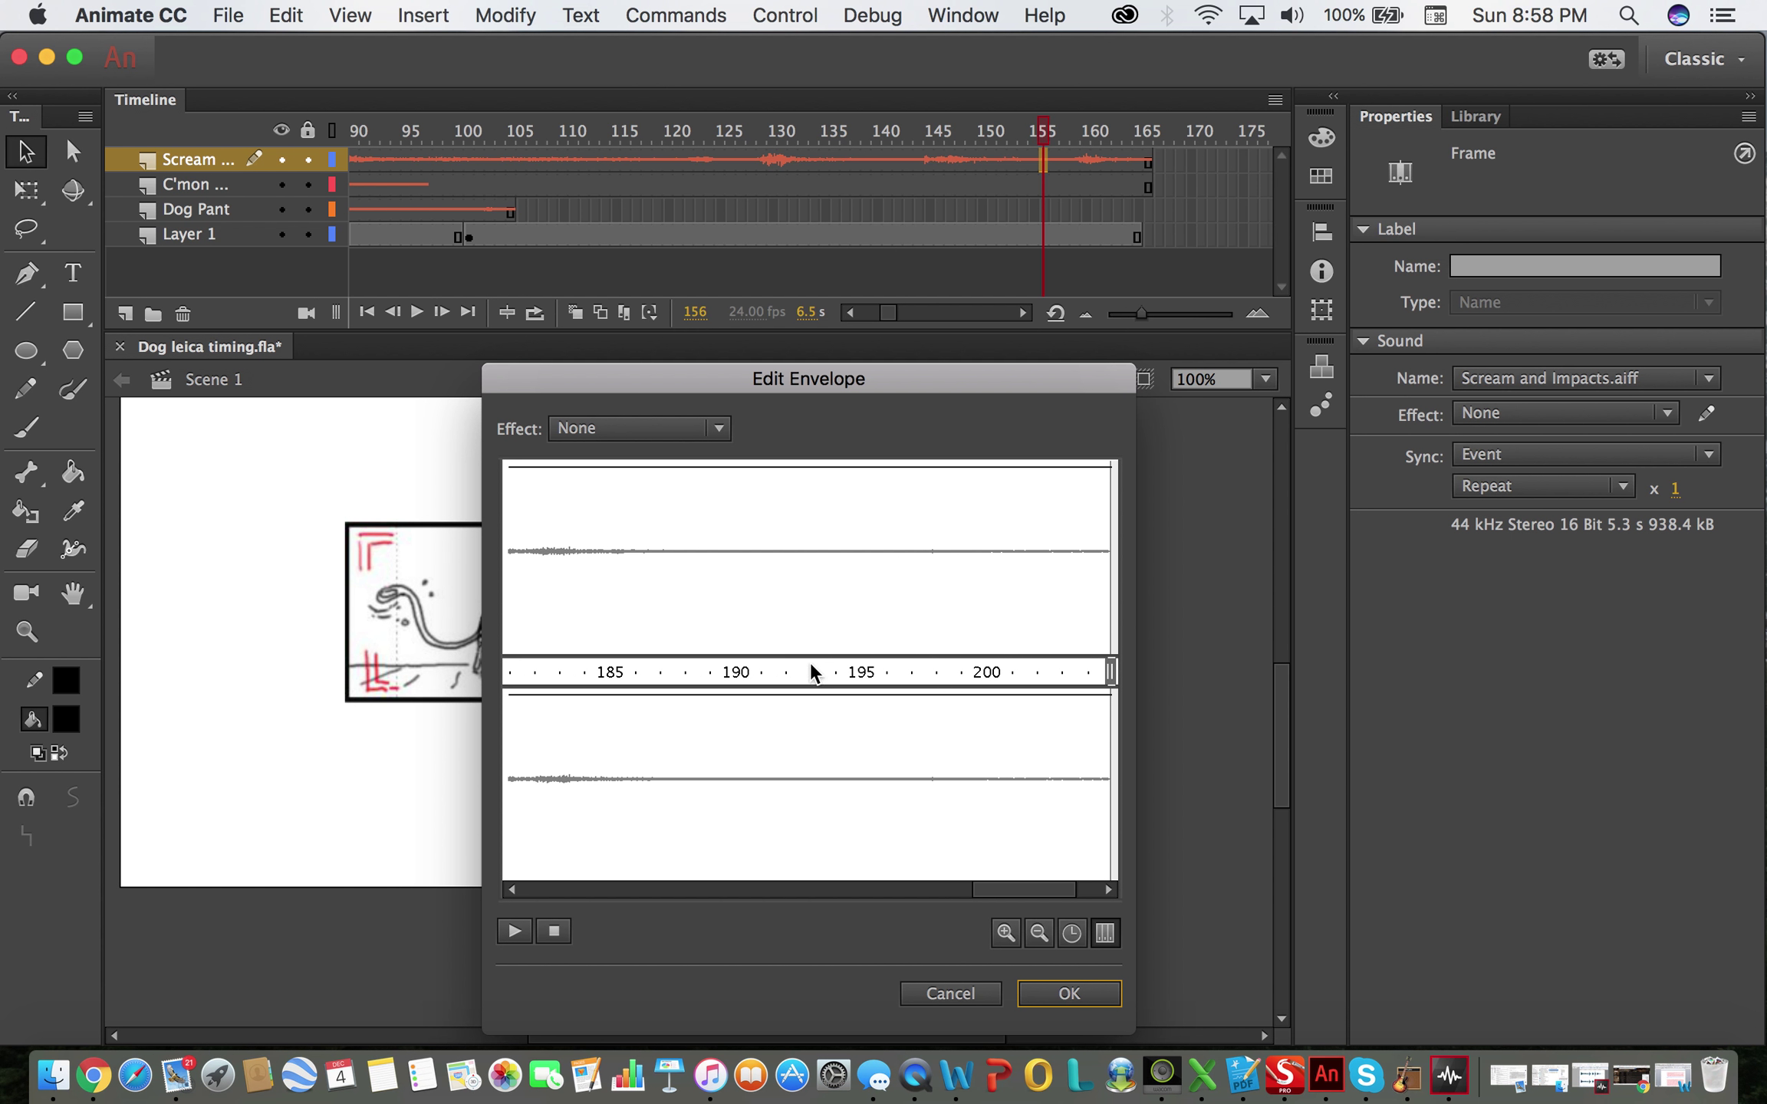
{"action": "scroll", "coordinate": [700, 654], "scroll_direction": "left", "scroll_amount": 5}
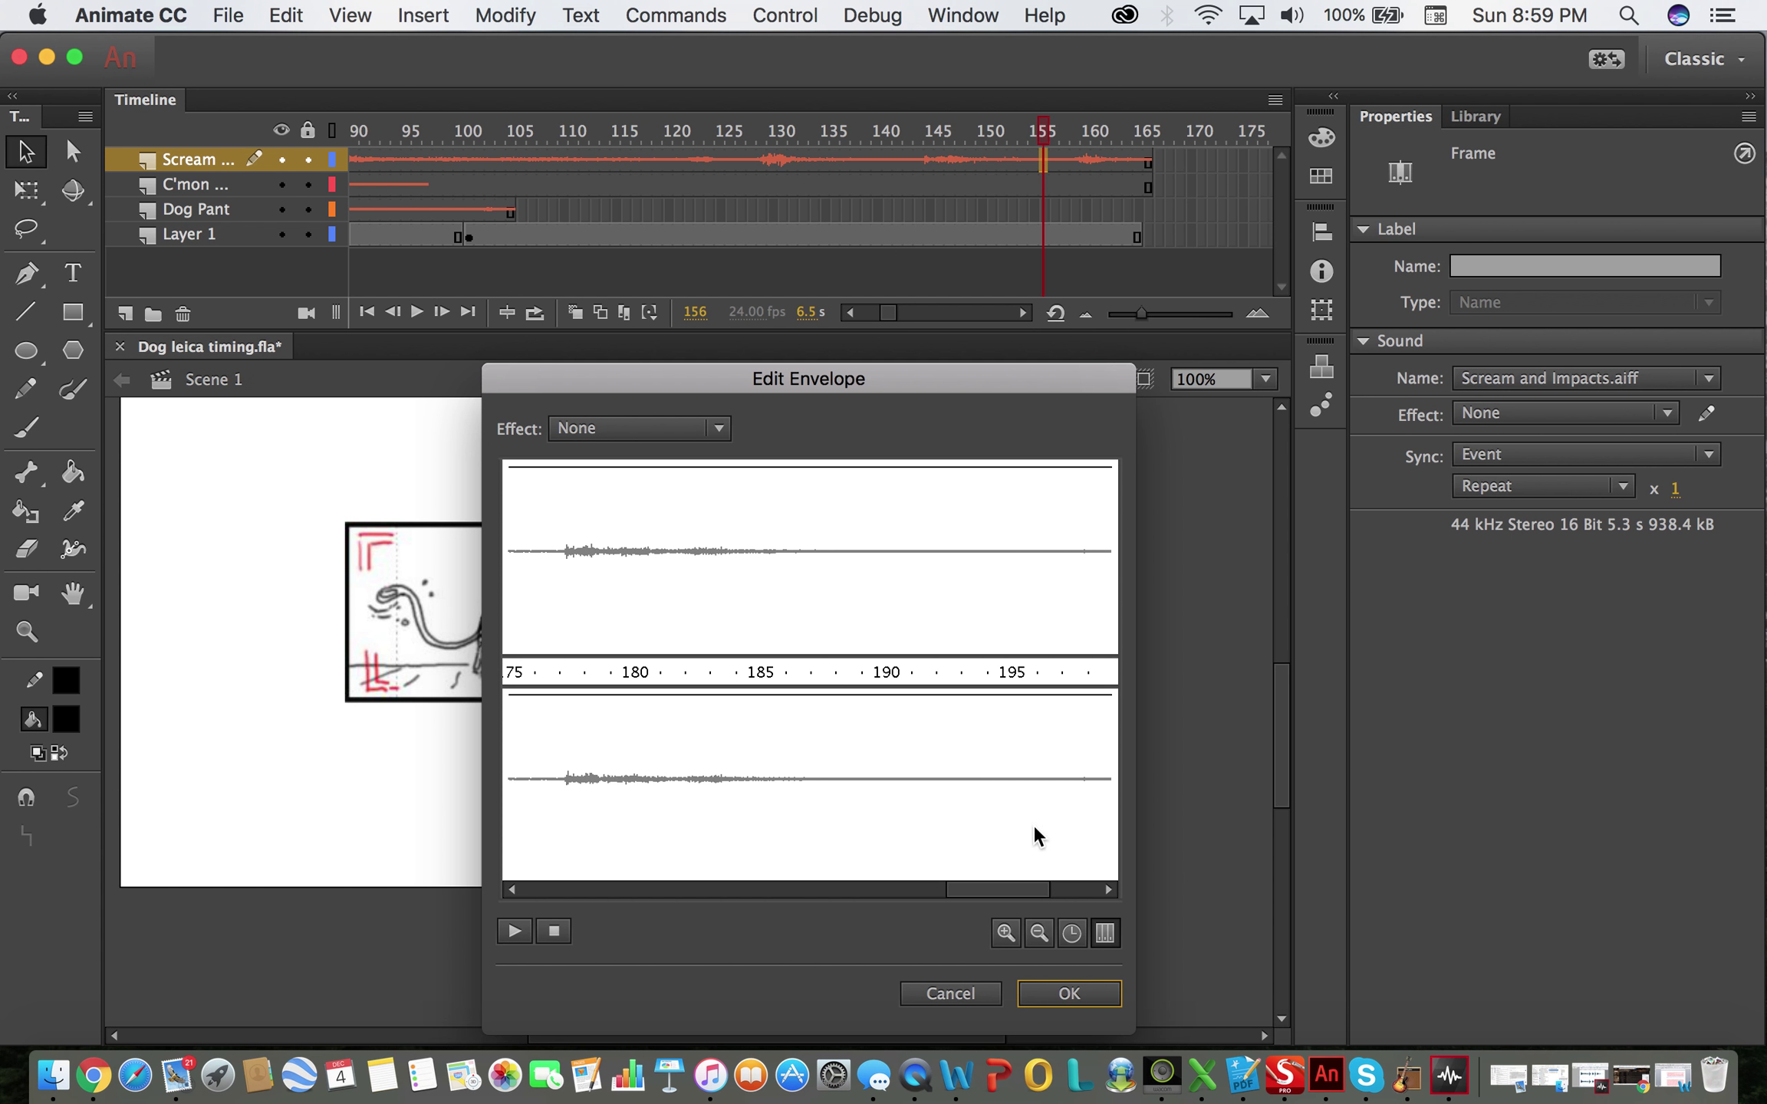
{"action": "left_click", "coordinate": [1073, 933]}
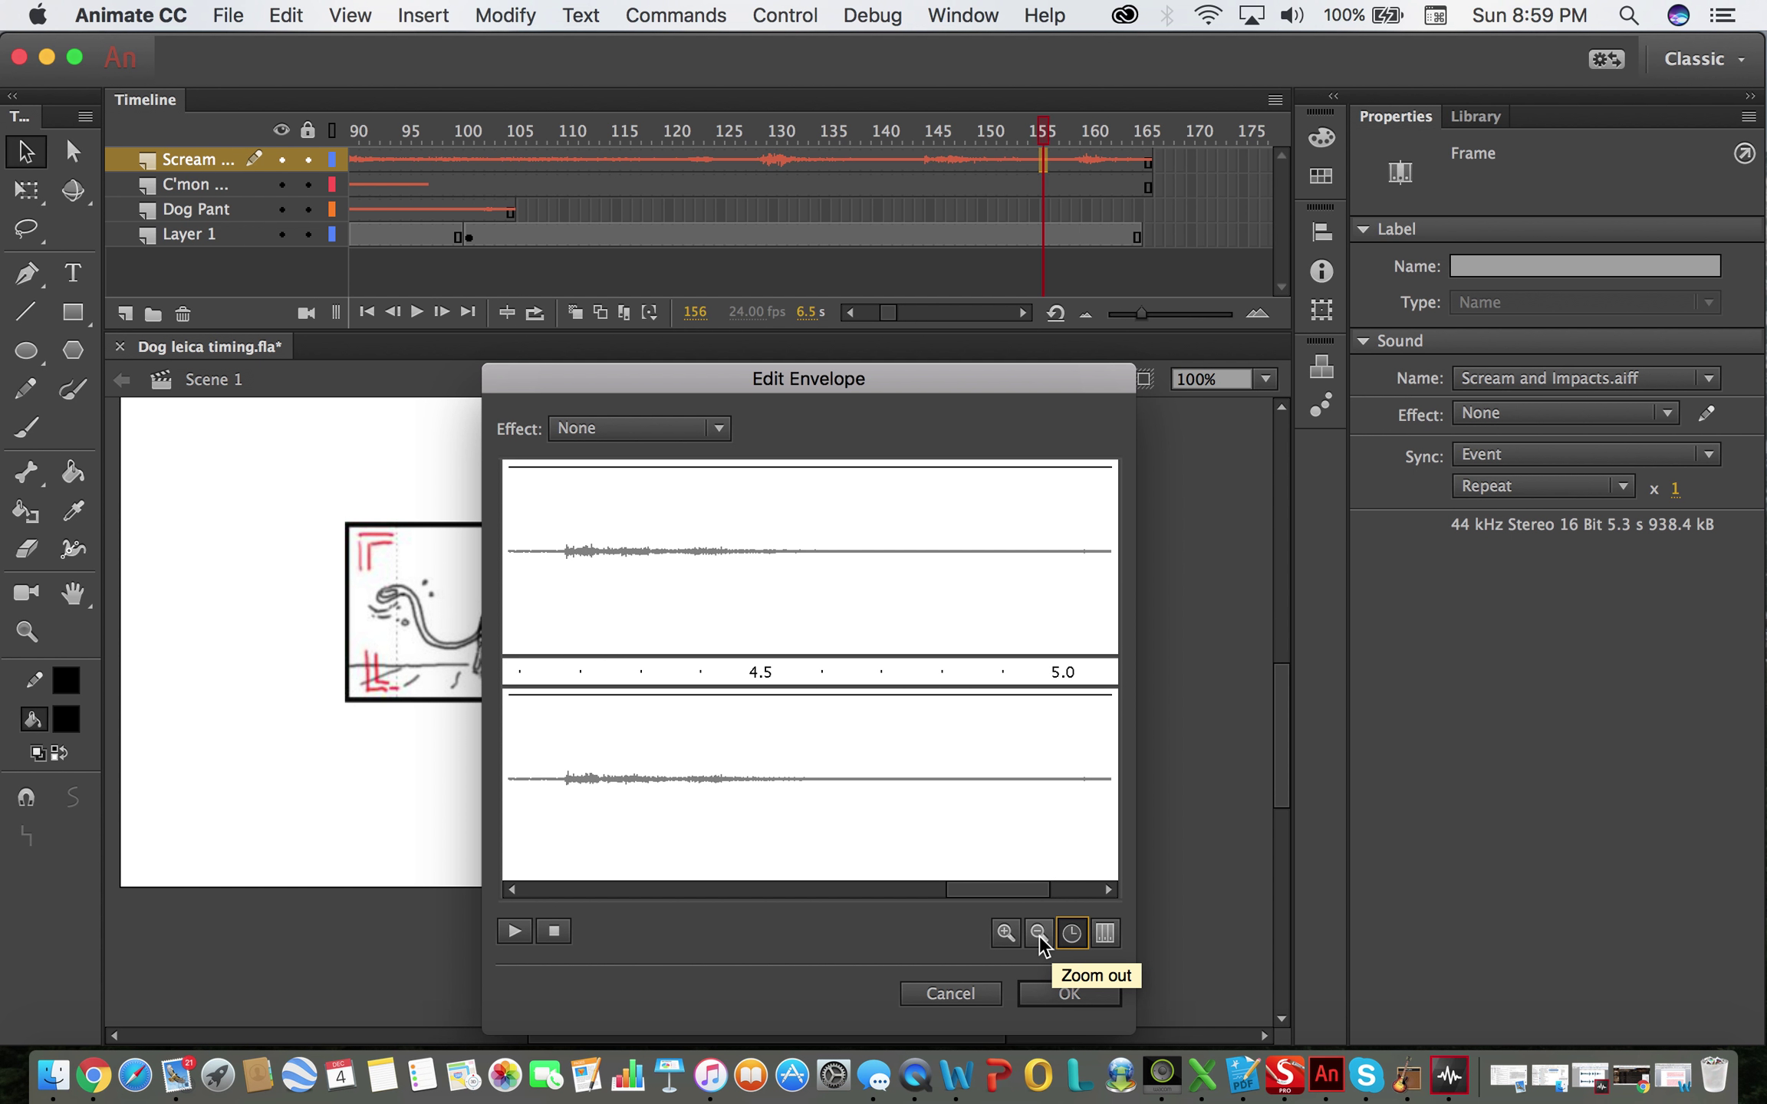
{"action": "left_click", "coordinate": [1105, 933]}
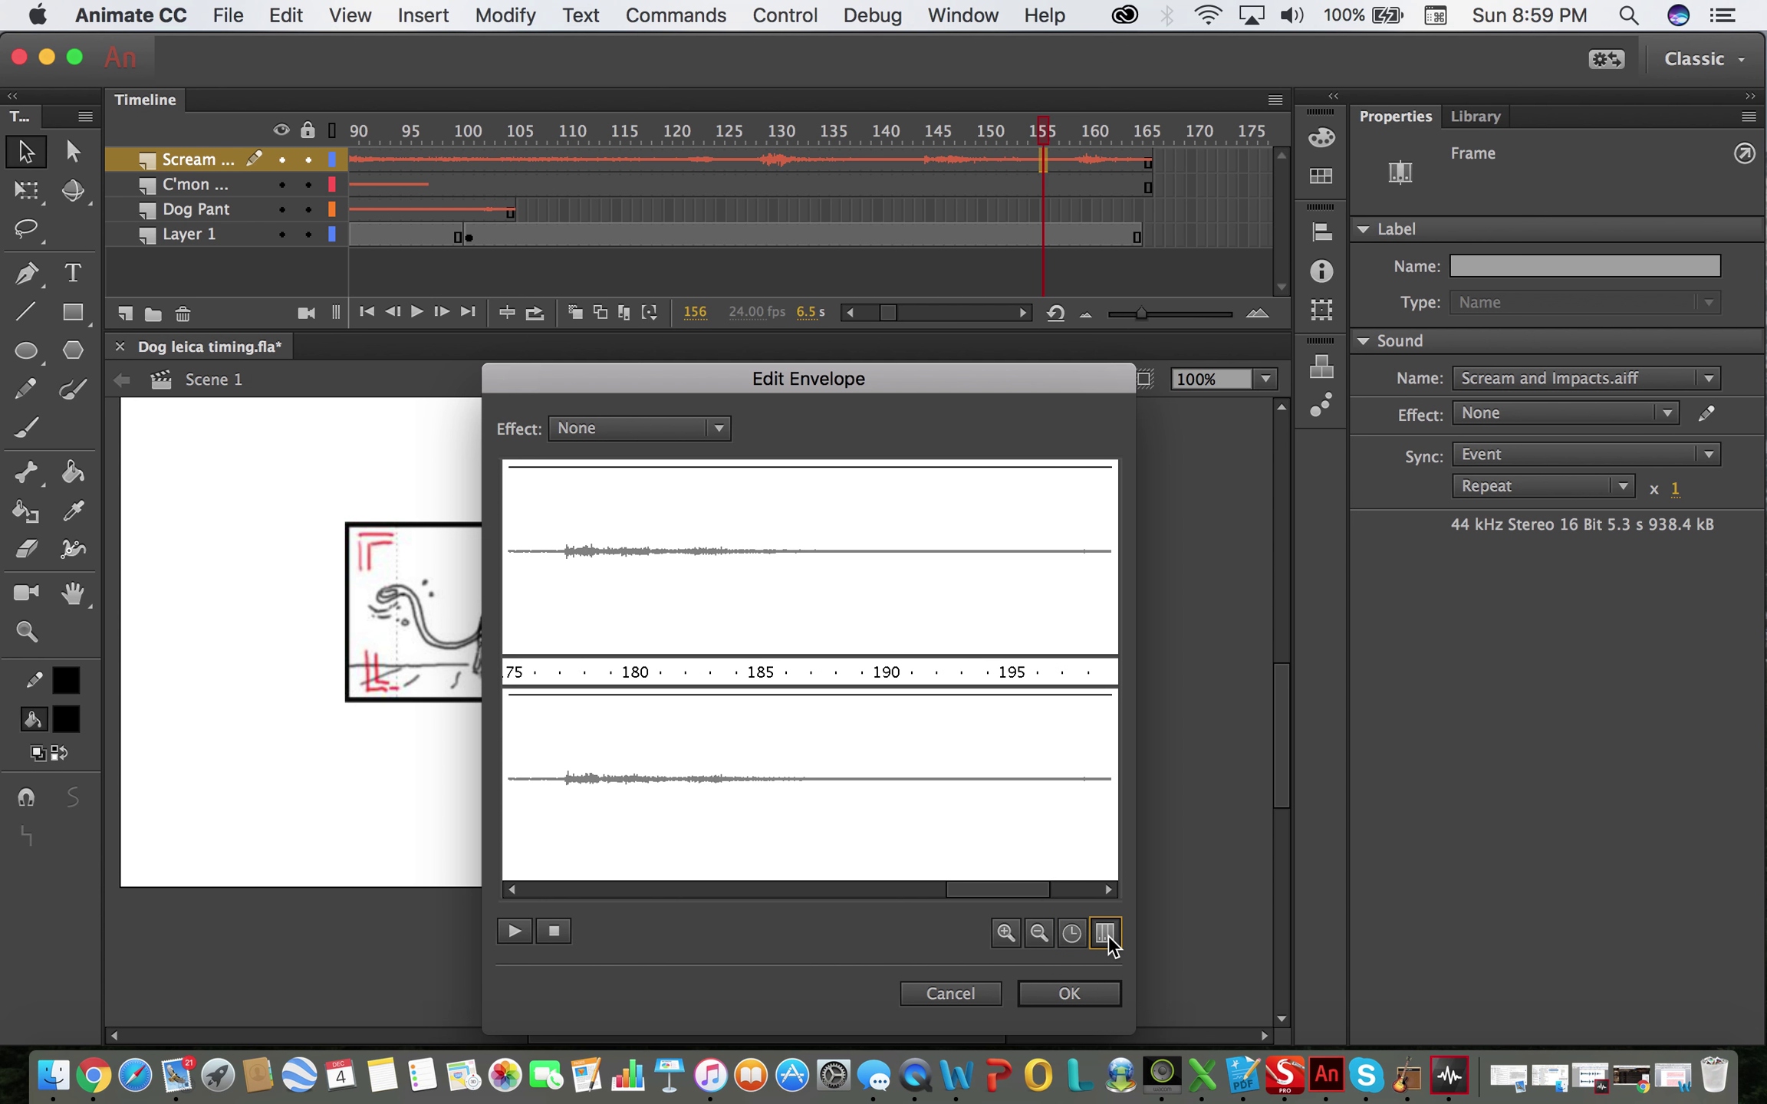
{"action": "left_click", "coordinate": [1071, 933]}
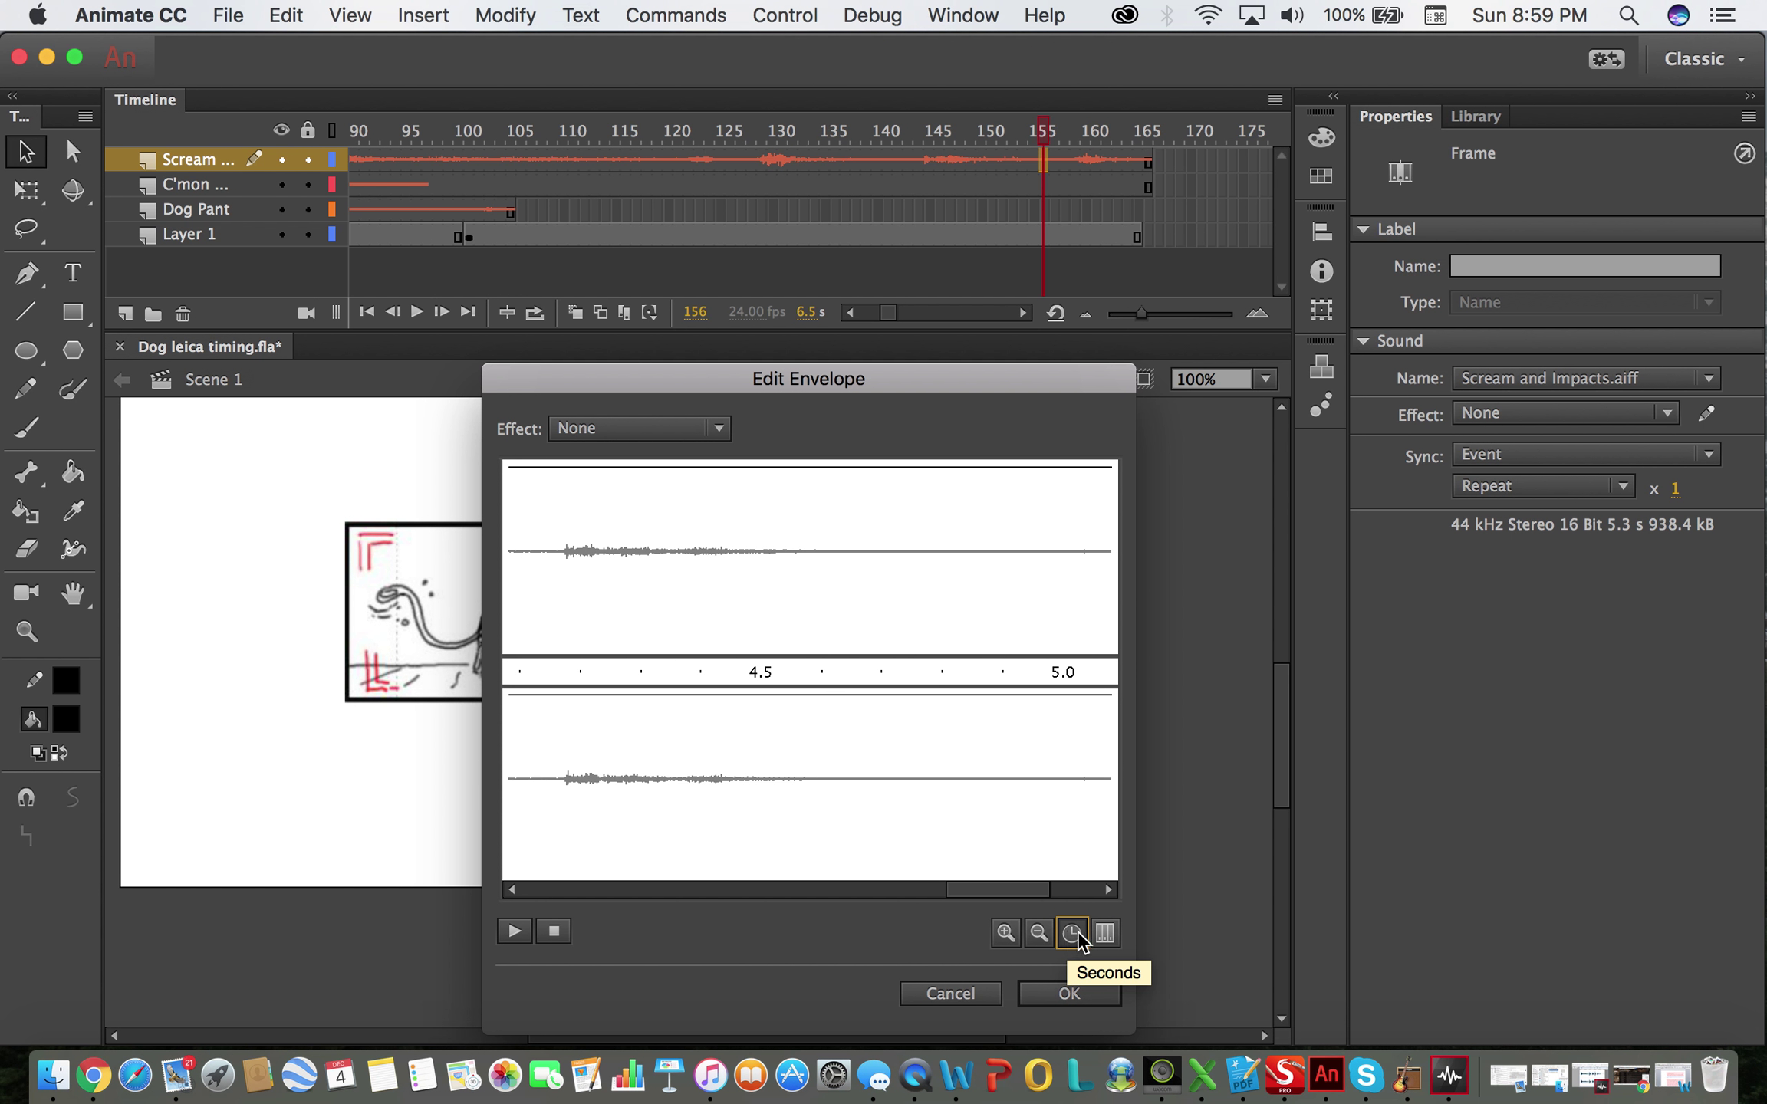
{"action": "left_click", "coordinate": [1105, 933]}
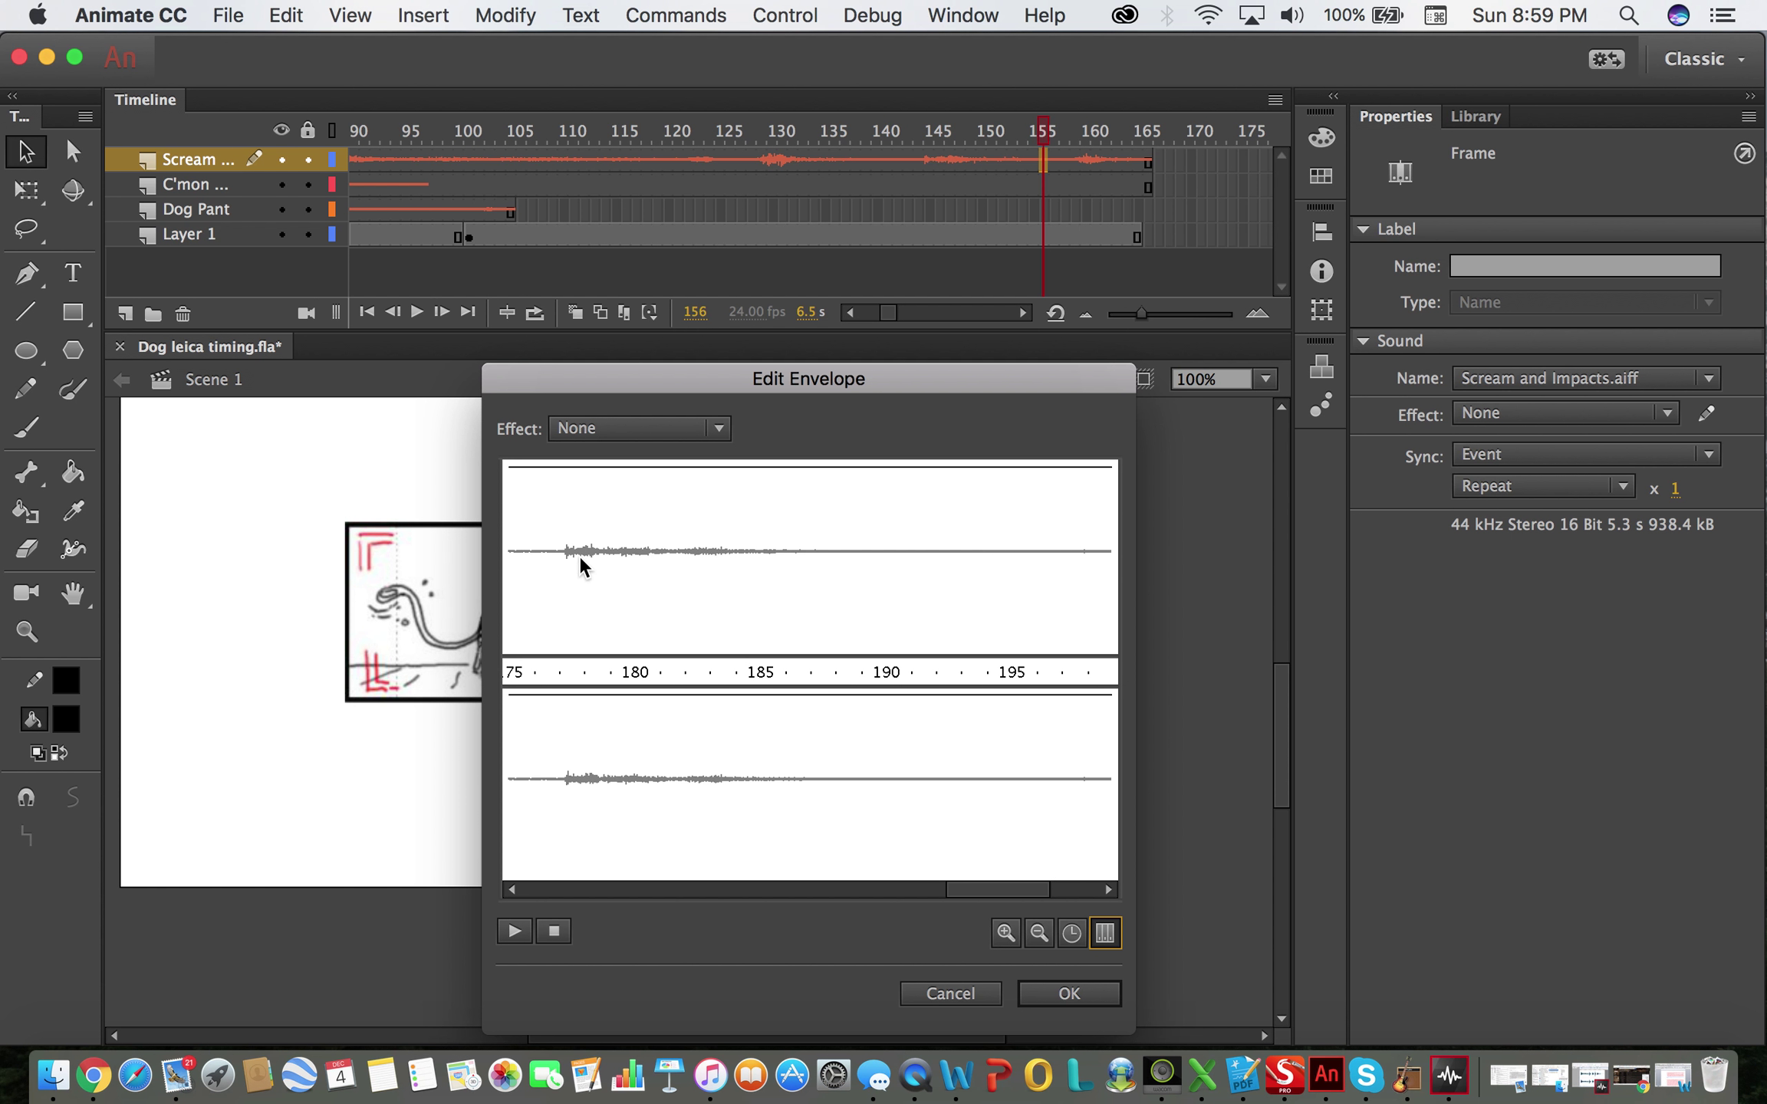
- Fade both channels of the scream sound from full volume at about frame 147 to silence at about frame 165, and apply the envelope
{"action": "scroll", "coordinate": [714, 583], "scroll_direction": "left", "scroll_amount": 3}
{"action": "scroll", "coordinate": [714, 583], "scroll_direction": "left", "scroll_amount": 1}
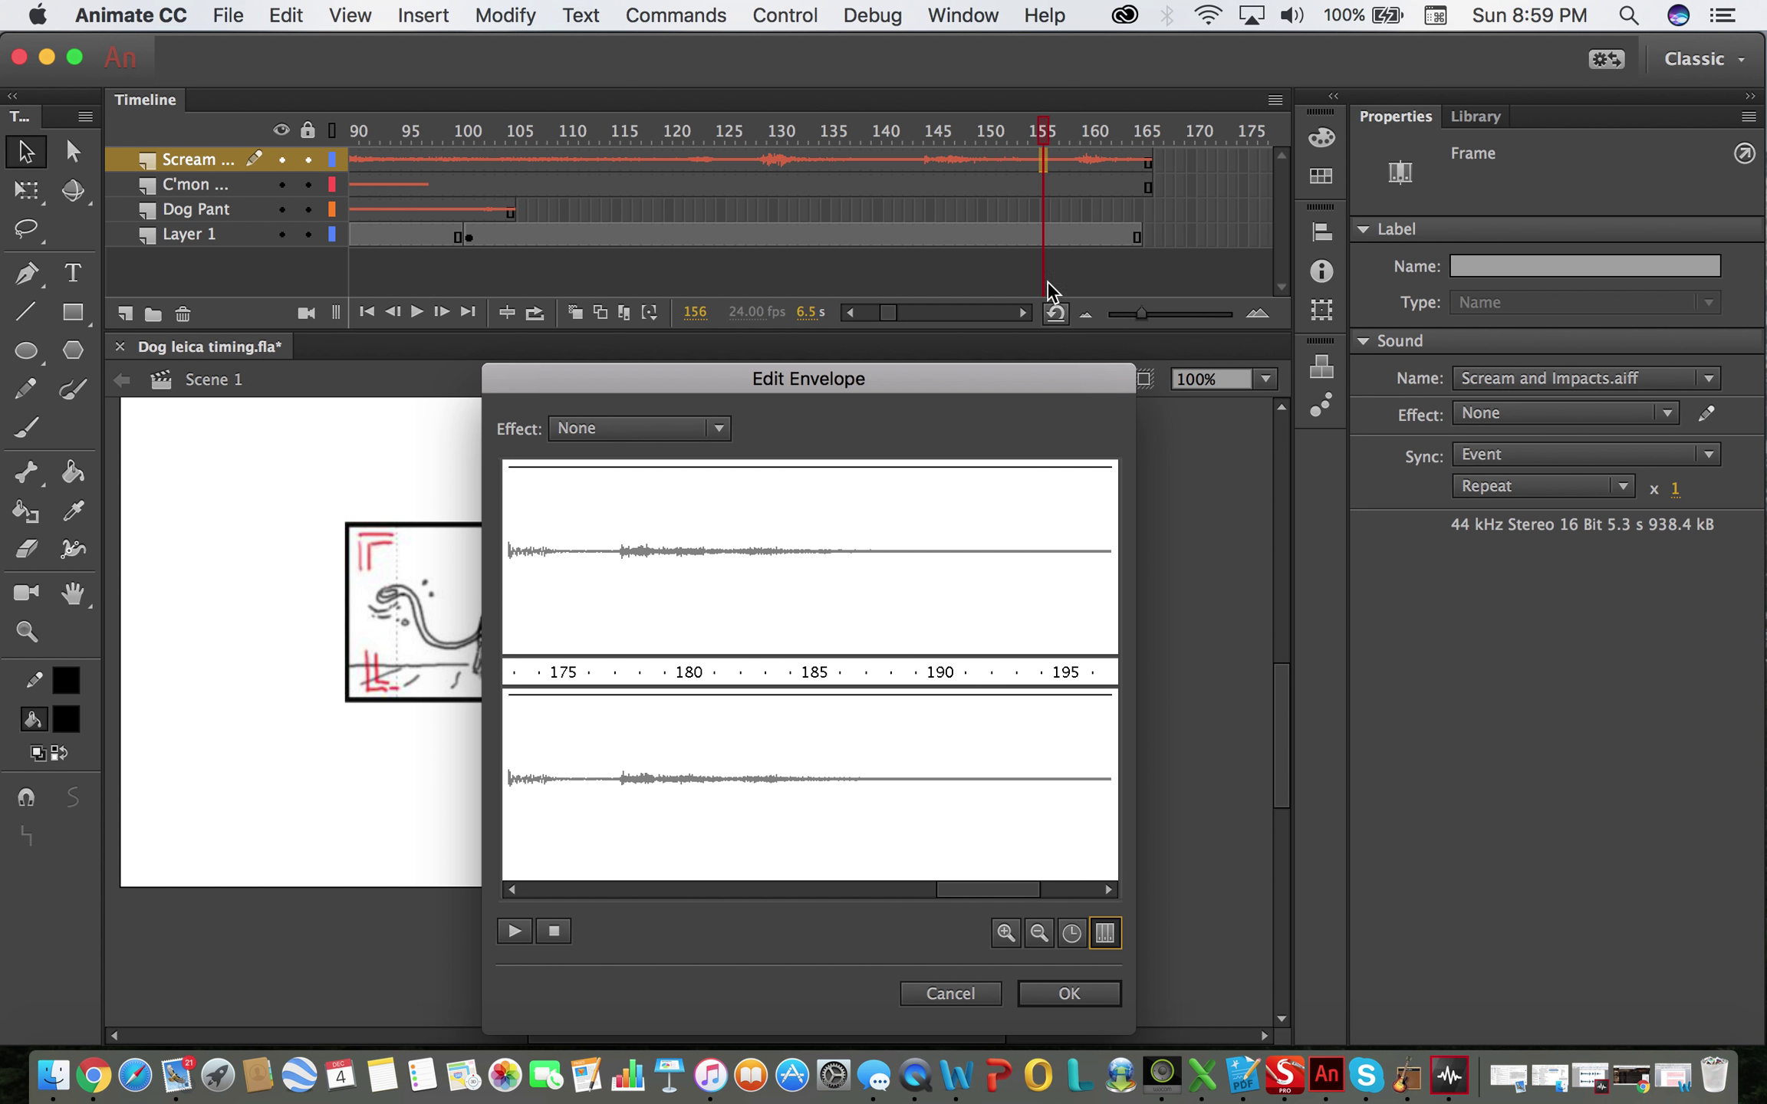
{"action": "scroll", "coordinate": [825, 569], "scroll_direction": "left", "scroll_amount": 5}
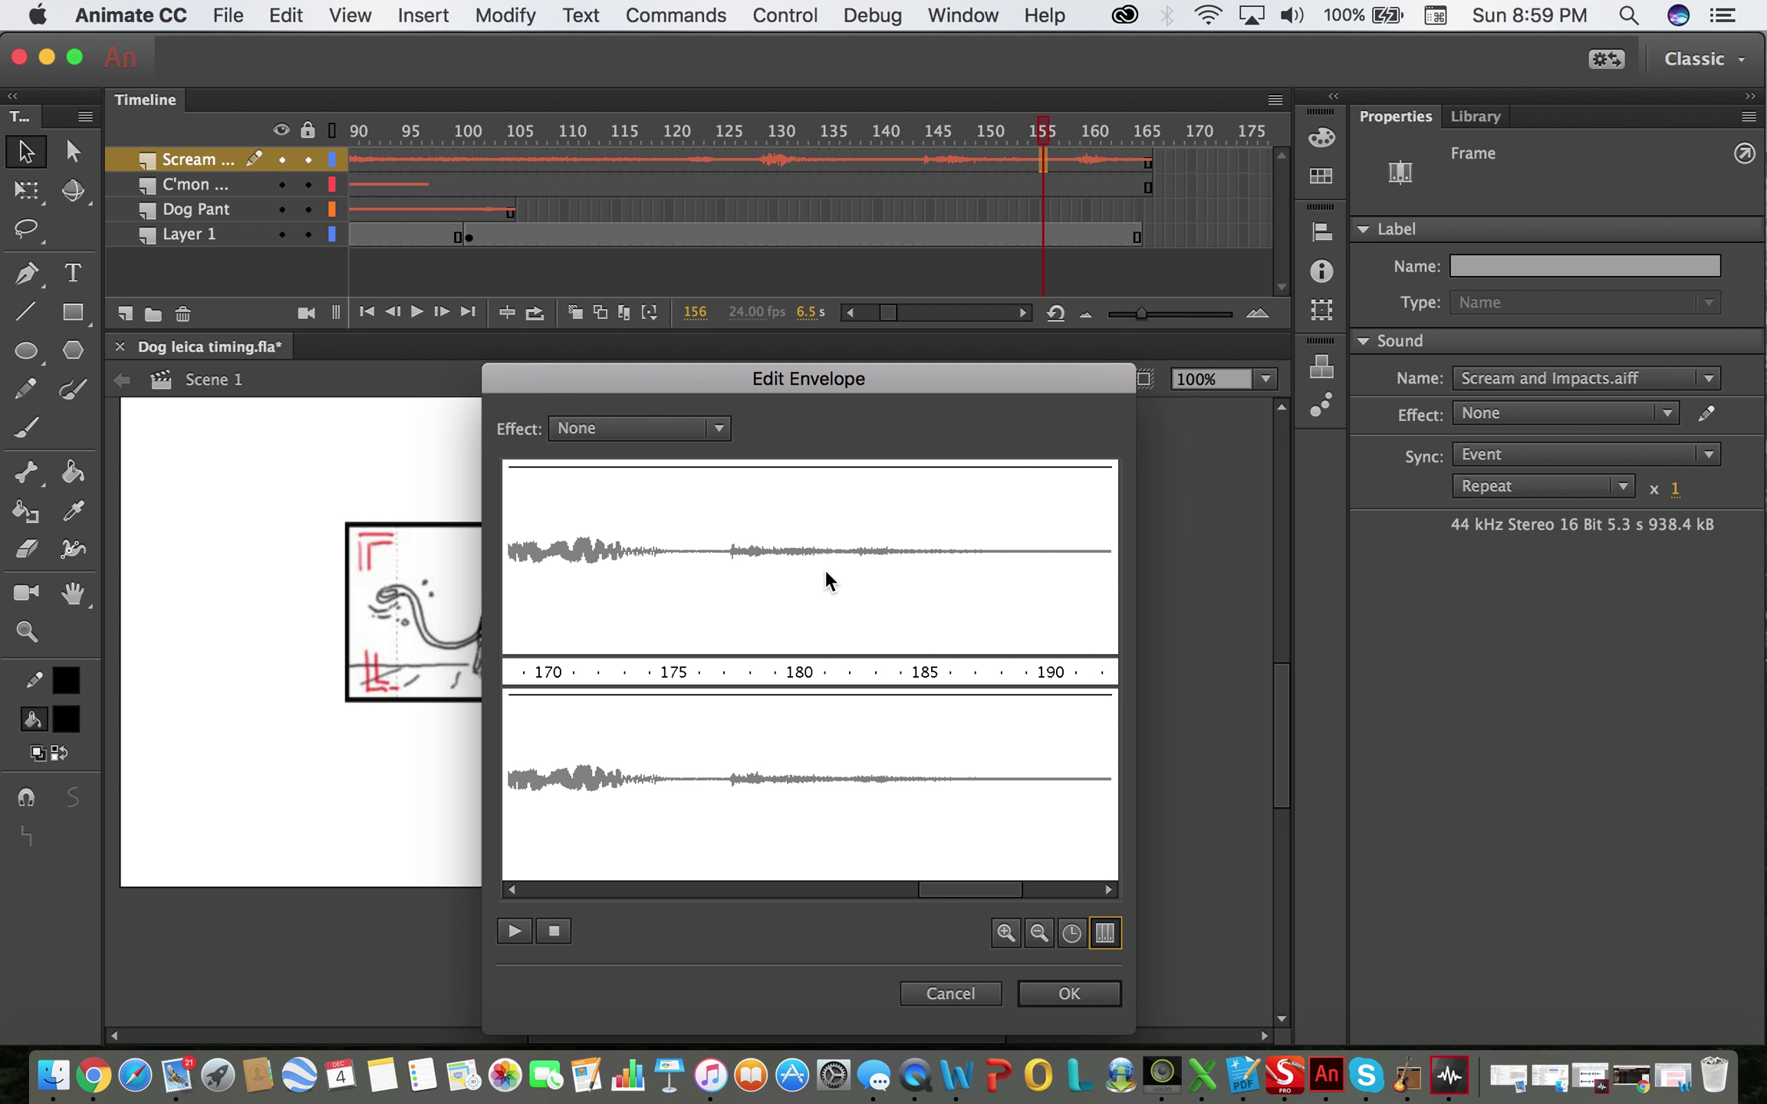
{"action": "scroll", "coordinate": [824, 569], "scroll_direction": "left", "scroll_amount": 5}
{"action": "scroll", "coordinate": [824, 569], "scroll_direction": "left", "scroll_amount": 5}
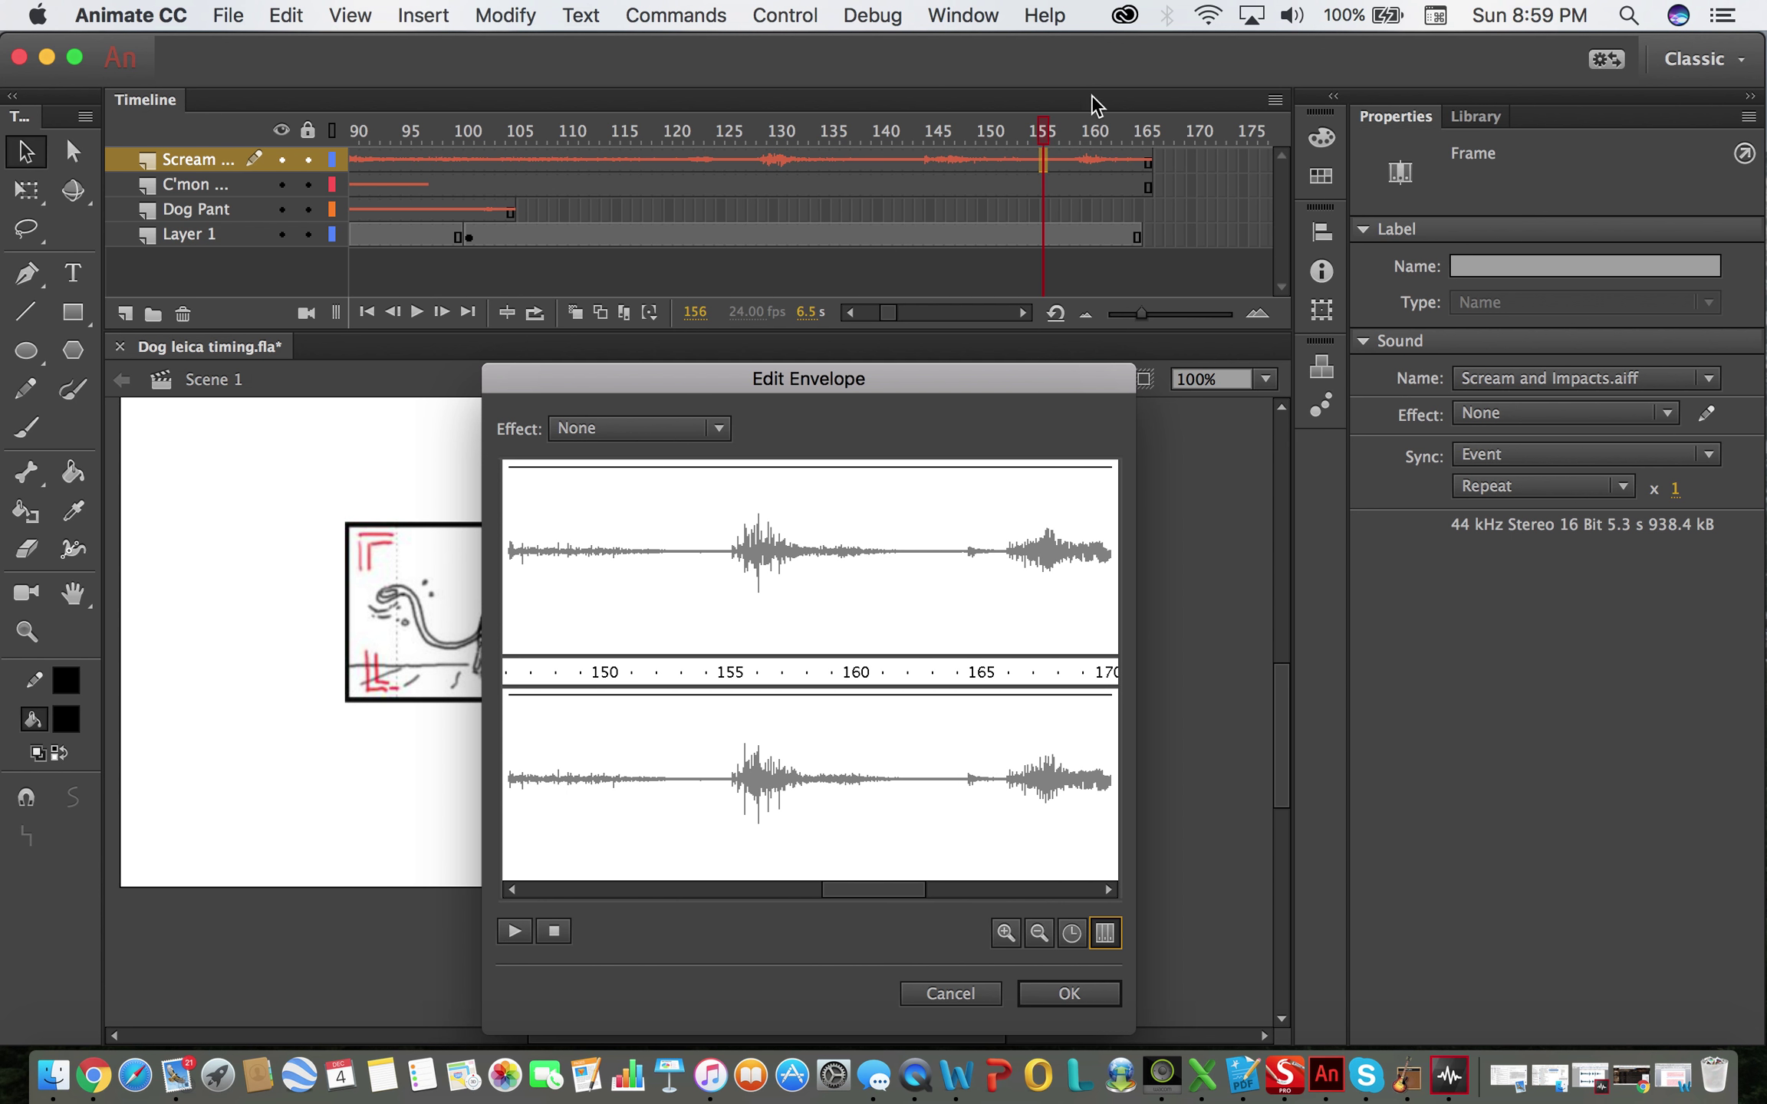
{"action": "left_click", "coordinate": [1055, 313]}
{"action": "left_click", "coordinate": [683, 466]}
{"action": "left_click", "coordinate": [981, 648]}
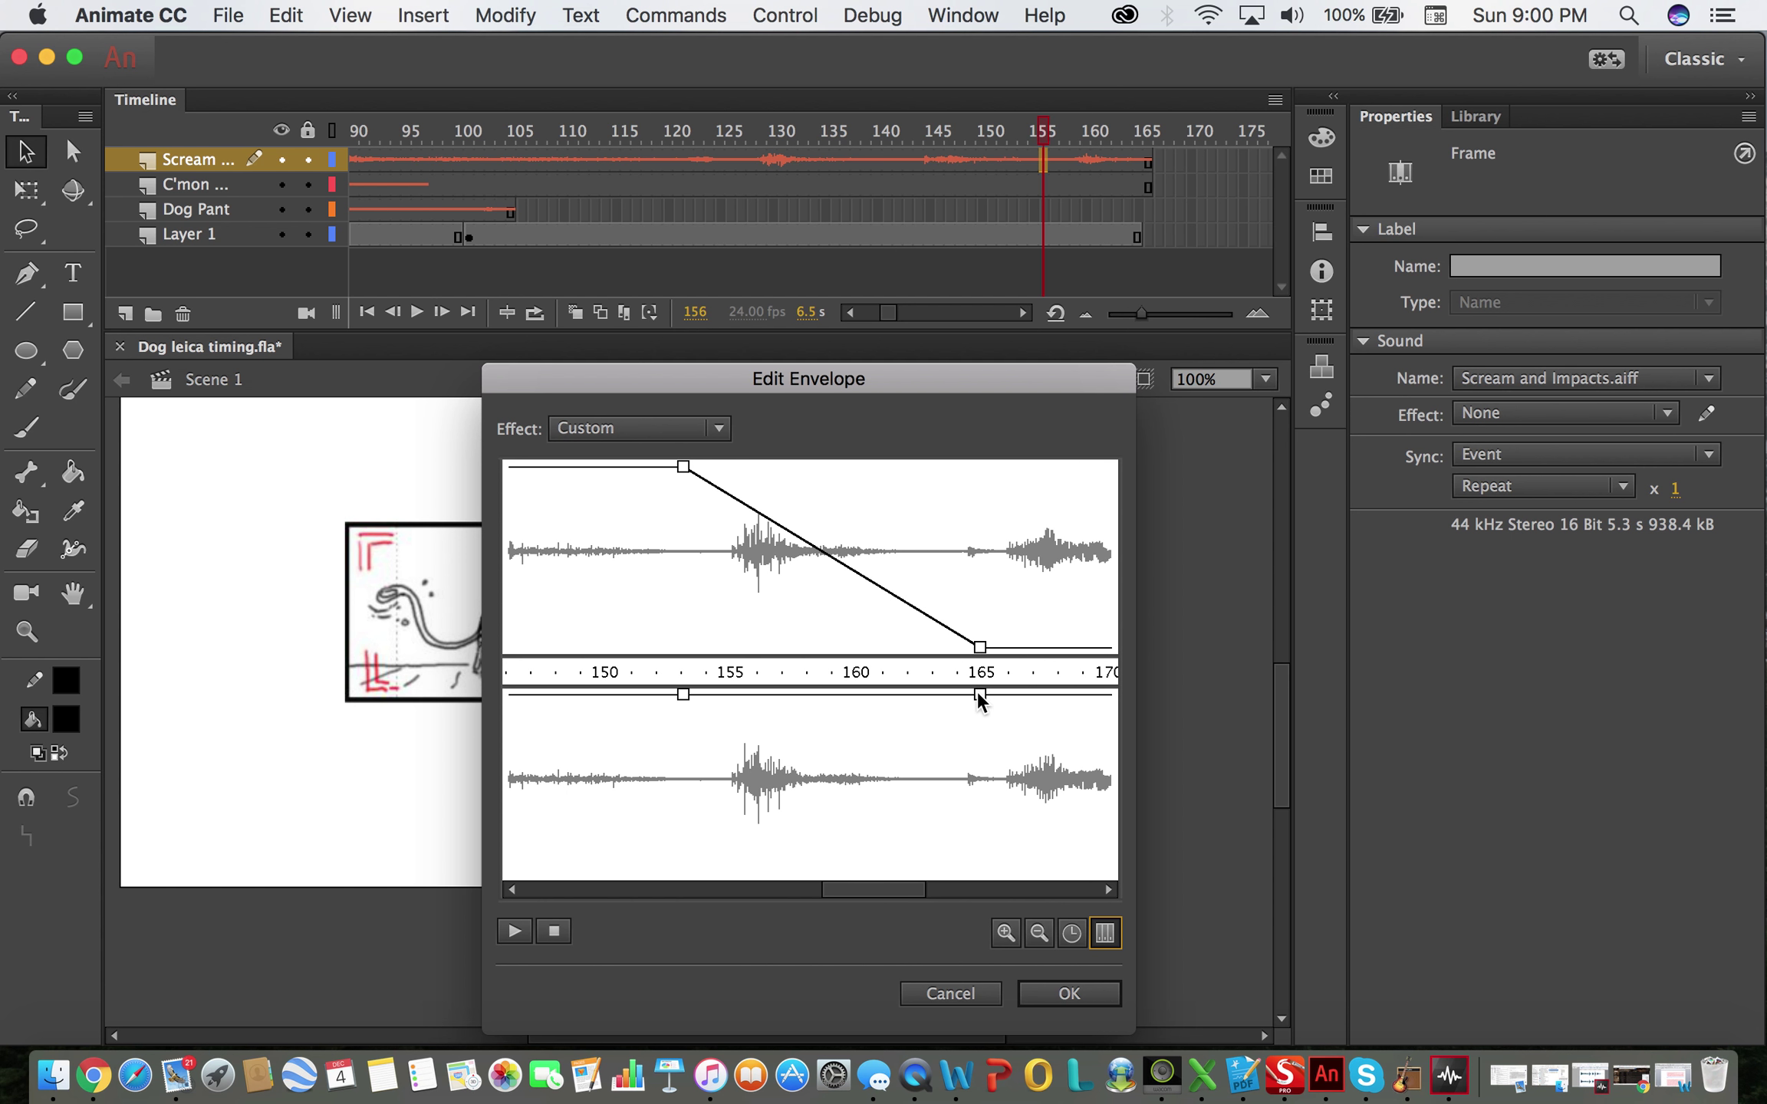
{"action": "left_click_drag", "start_coordinate": [978, 694], "coordinate": [982, 890]}
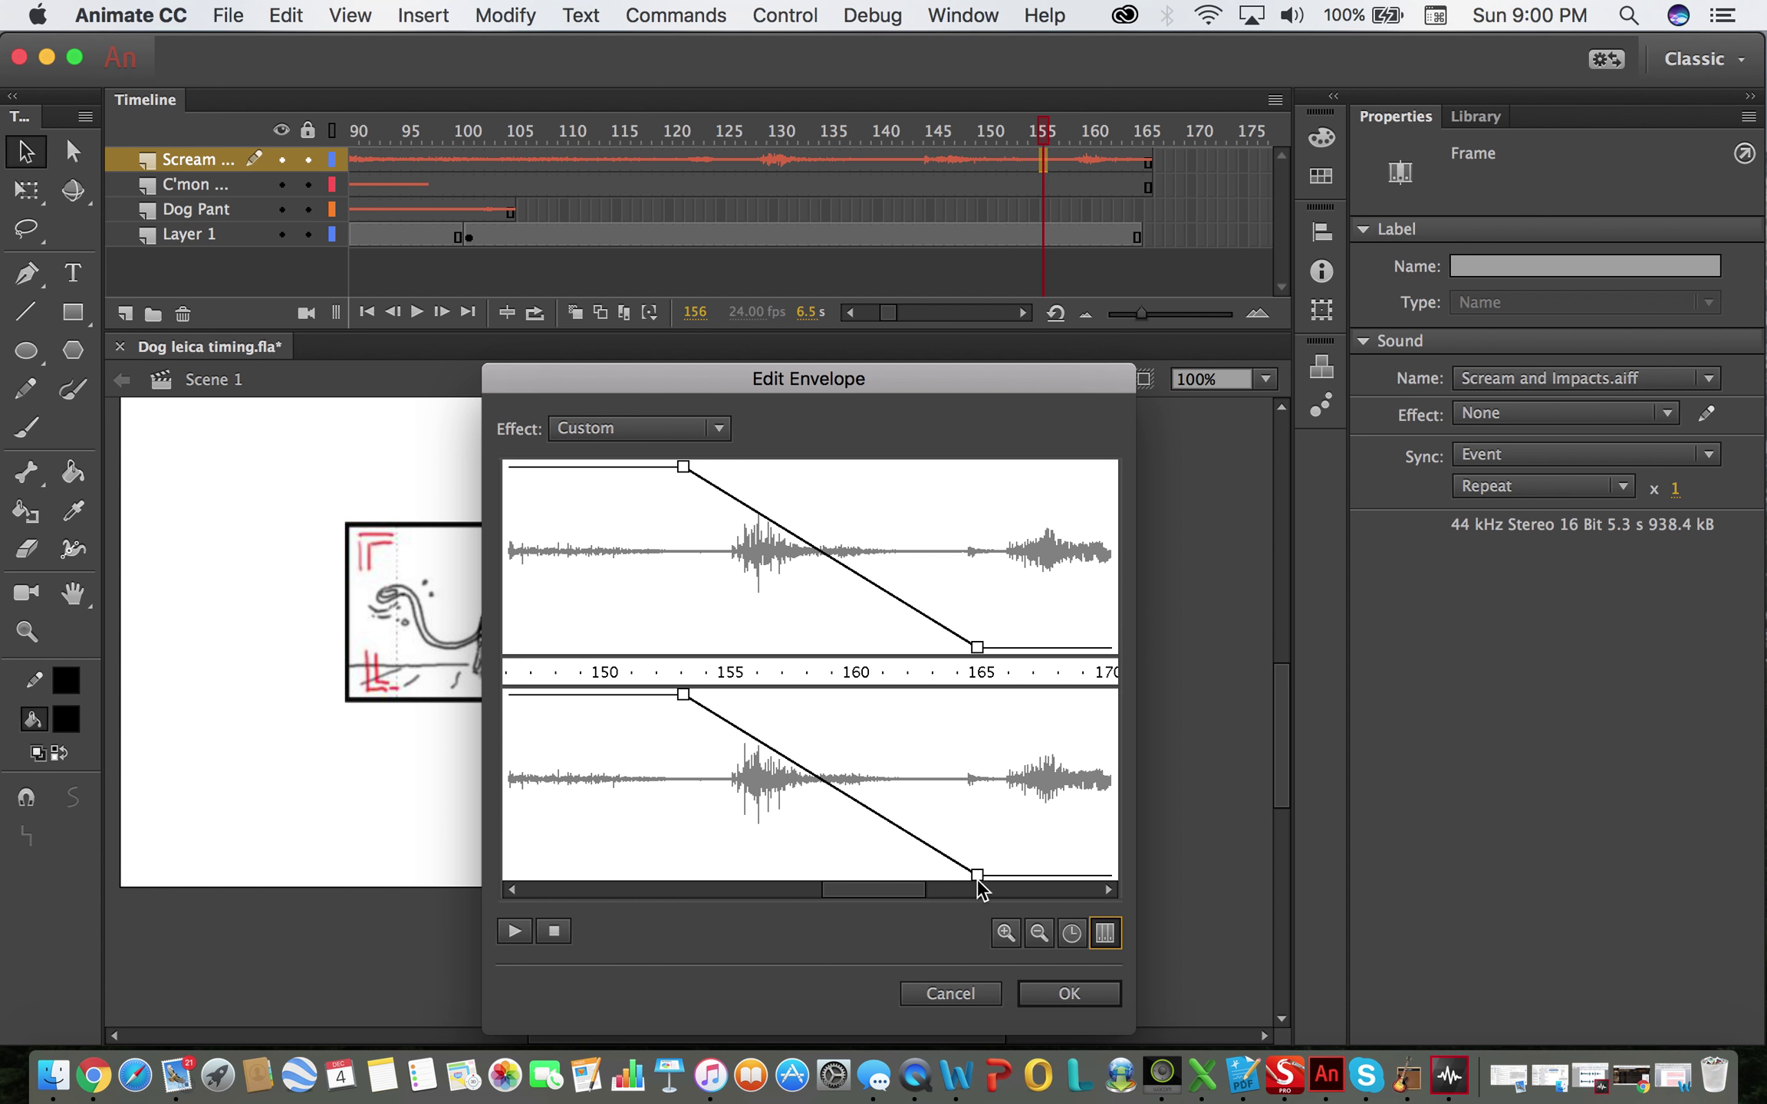
{"action": "left_click_drag", "start_coordinate": [685, 467], "coordinate": [519, 450]}
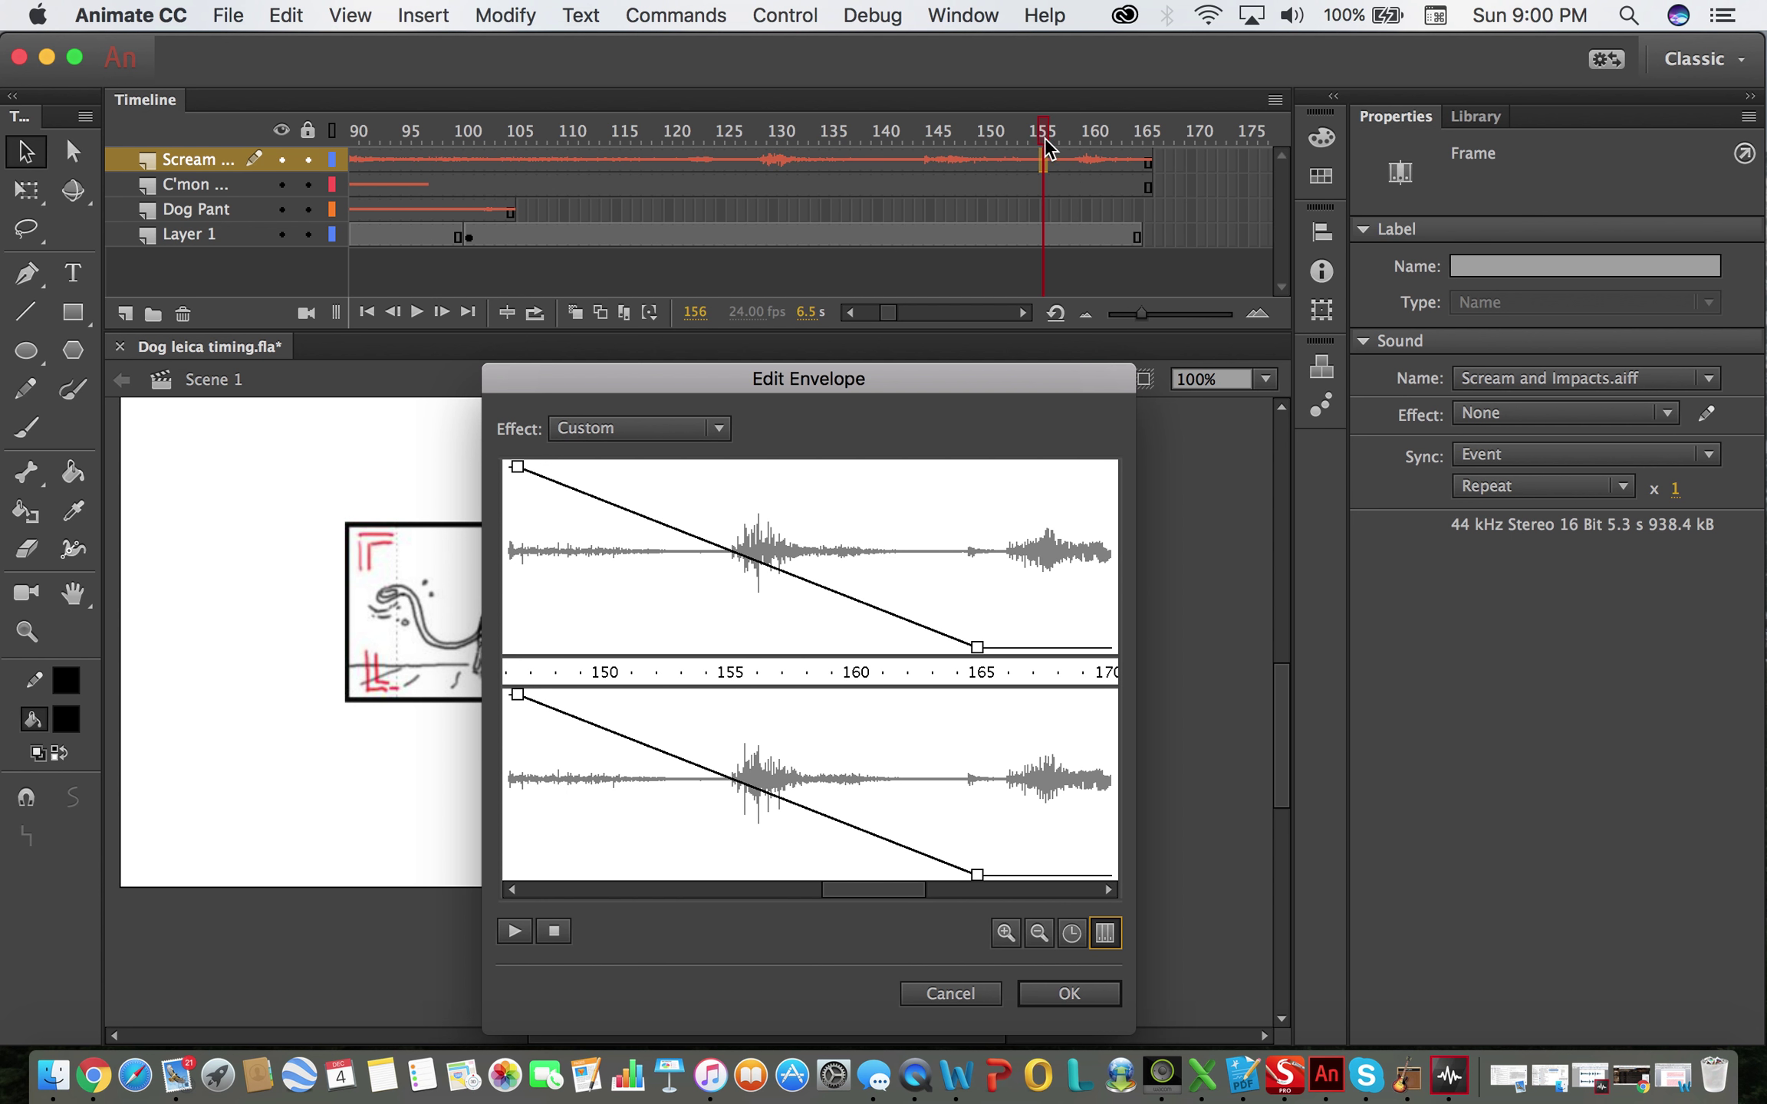
{"action": "left_click", "coordinate": [1068, 995]}
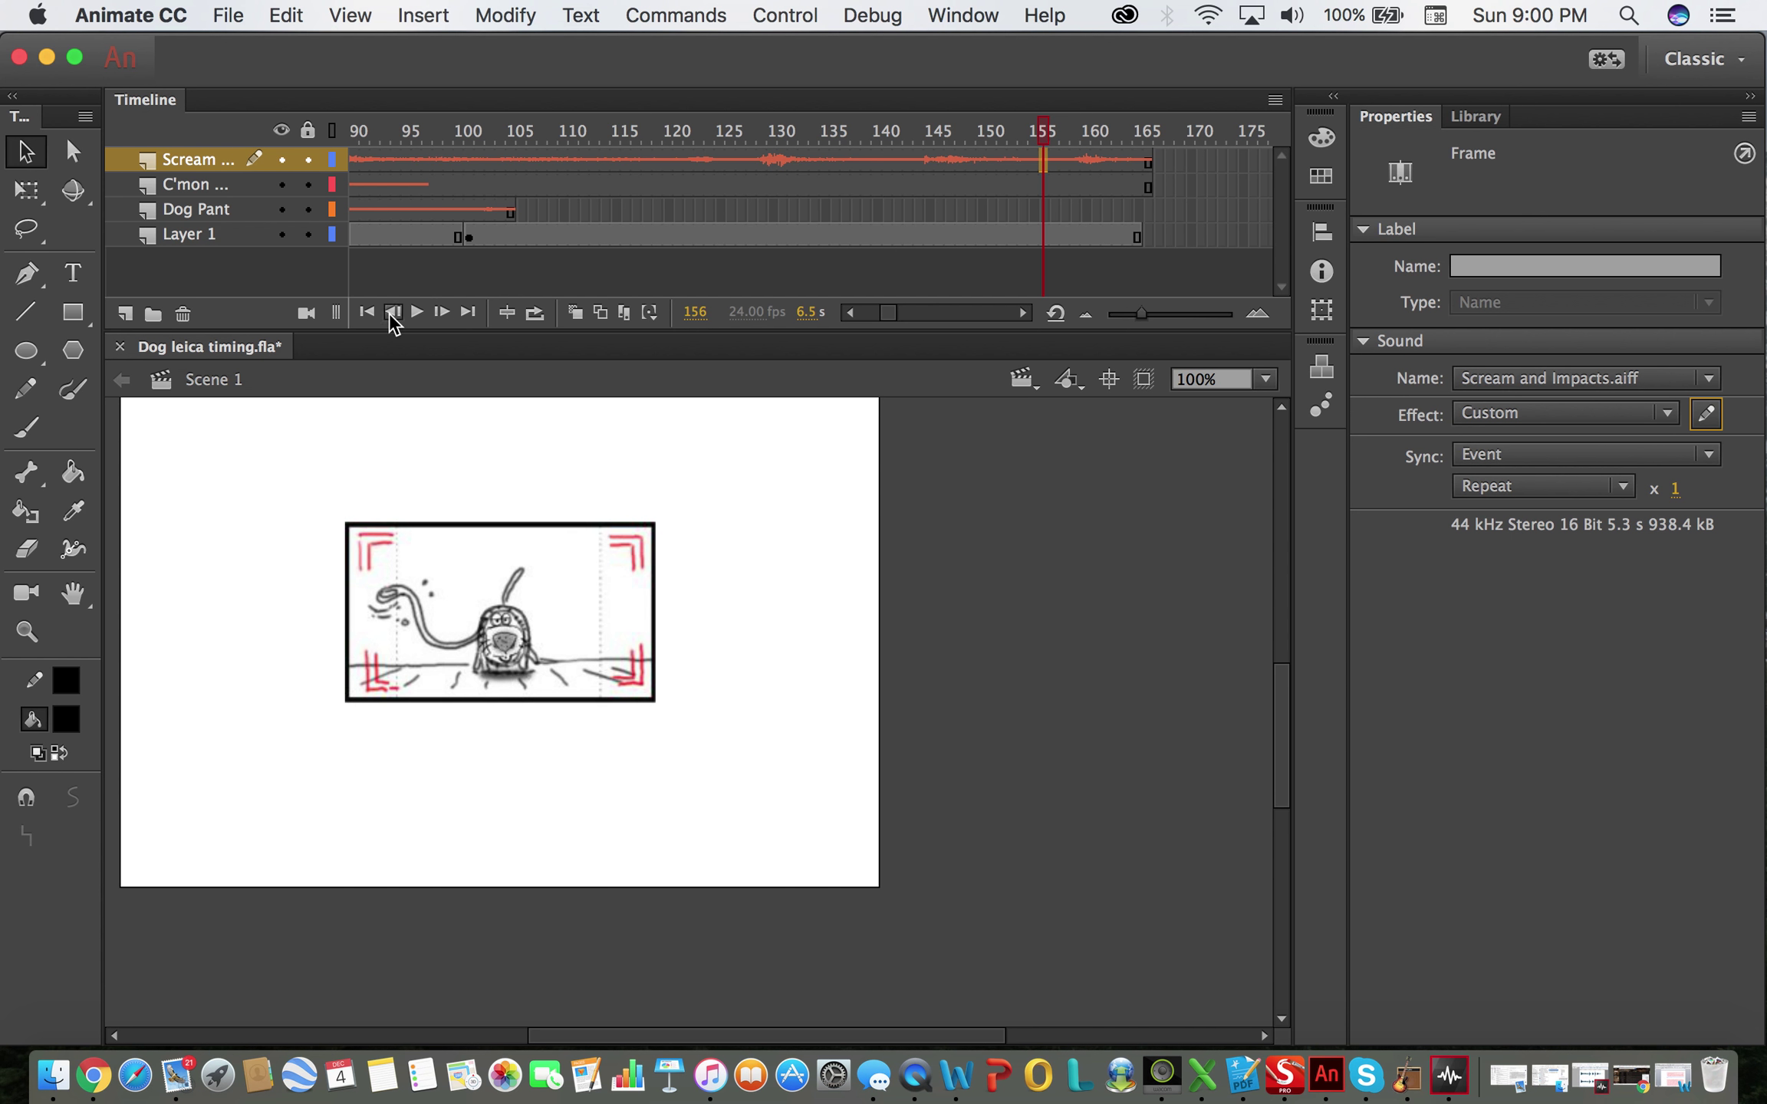
- Play the animation back from frame 1 to hear the custom fade-out on the scream sound
{"action": "left_click", "coordinate": [367, 311]}
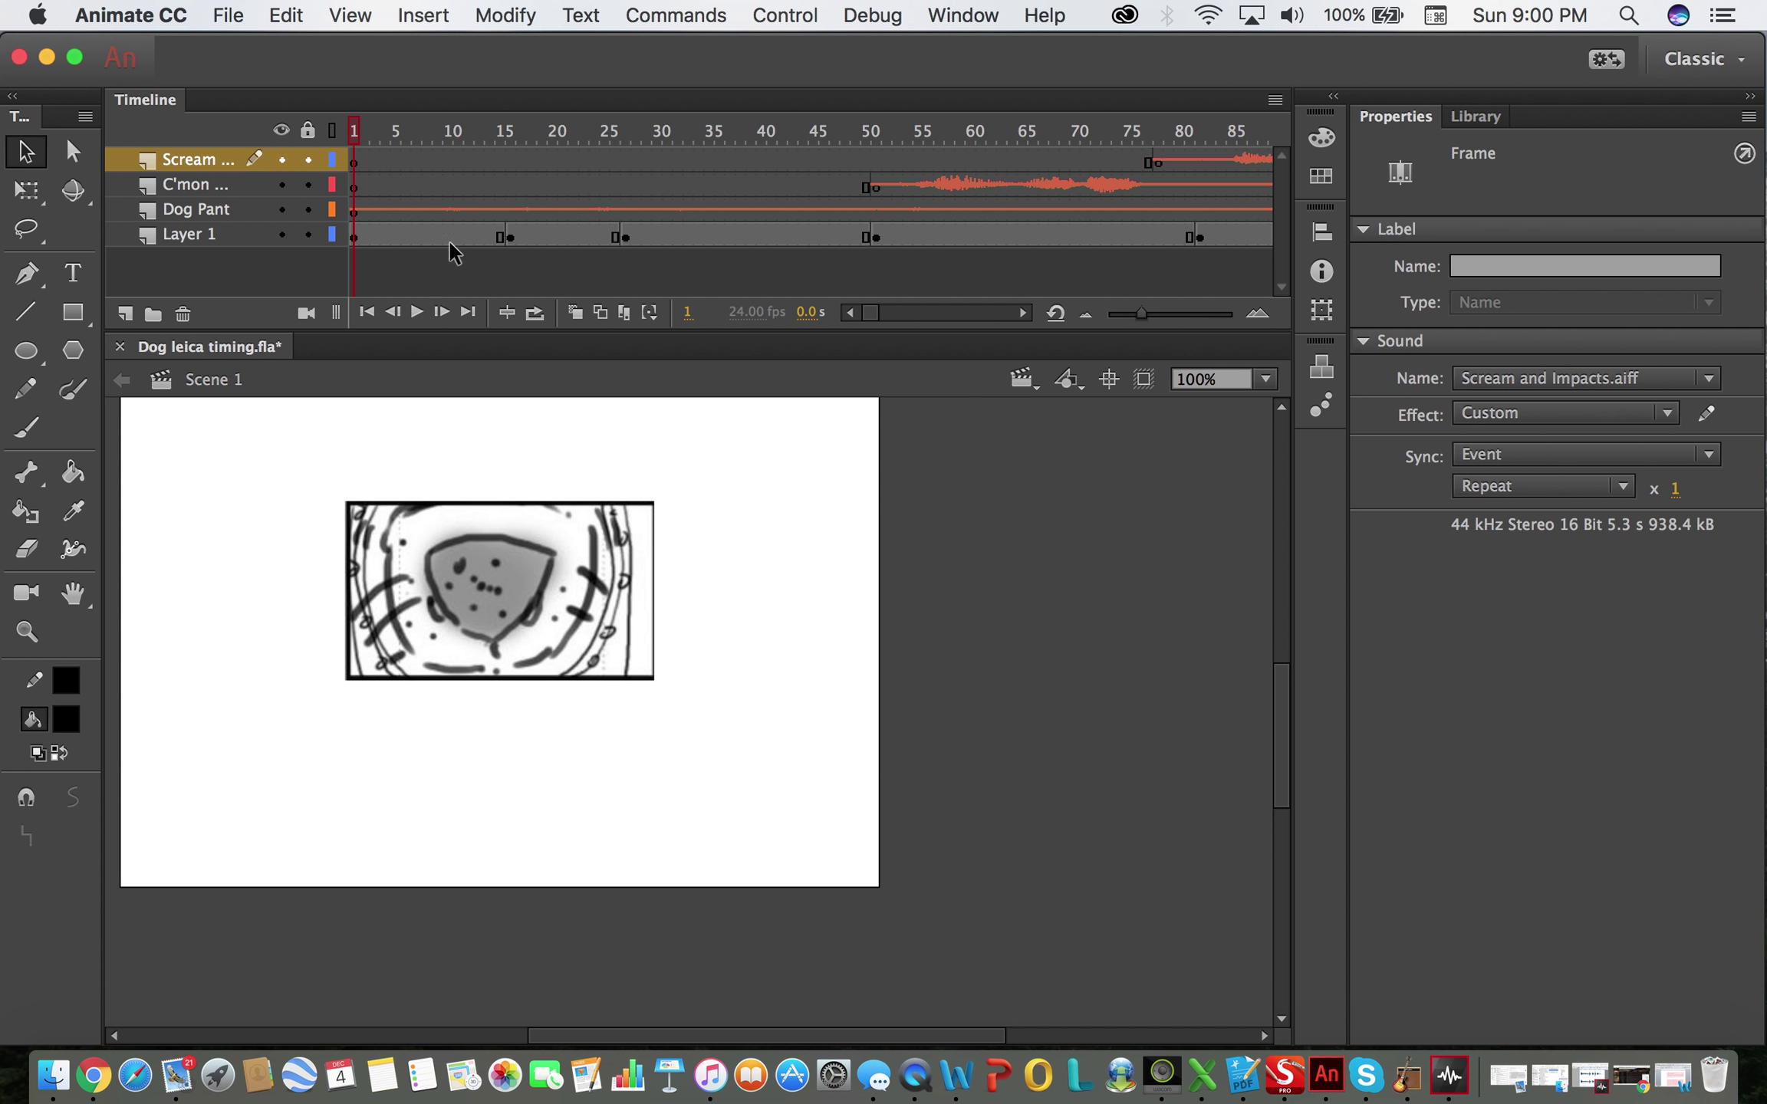
{"action": "left_click", "coordinate": [420, 311]}
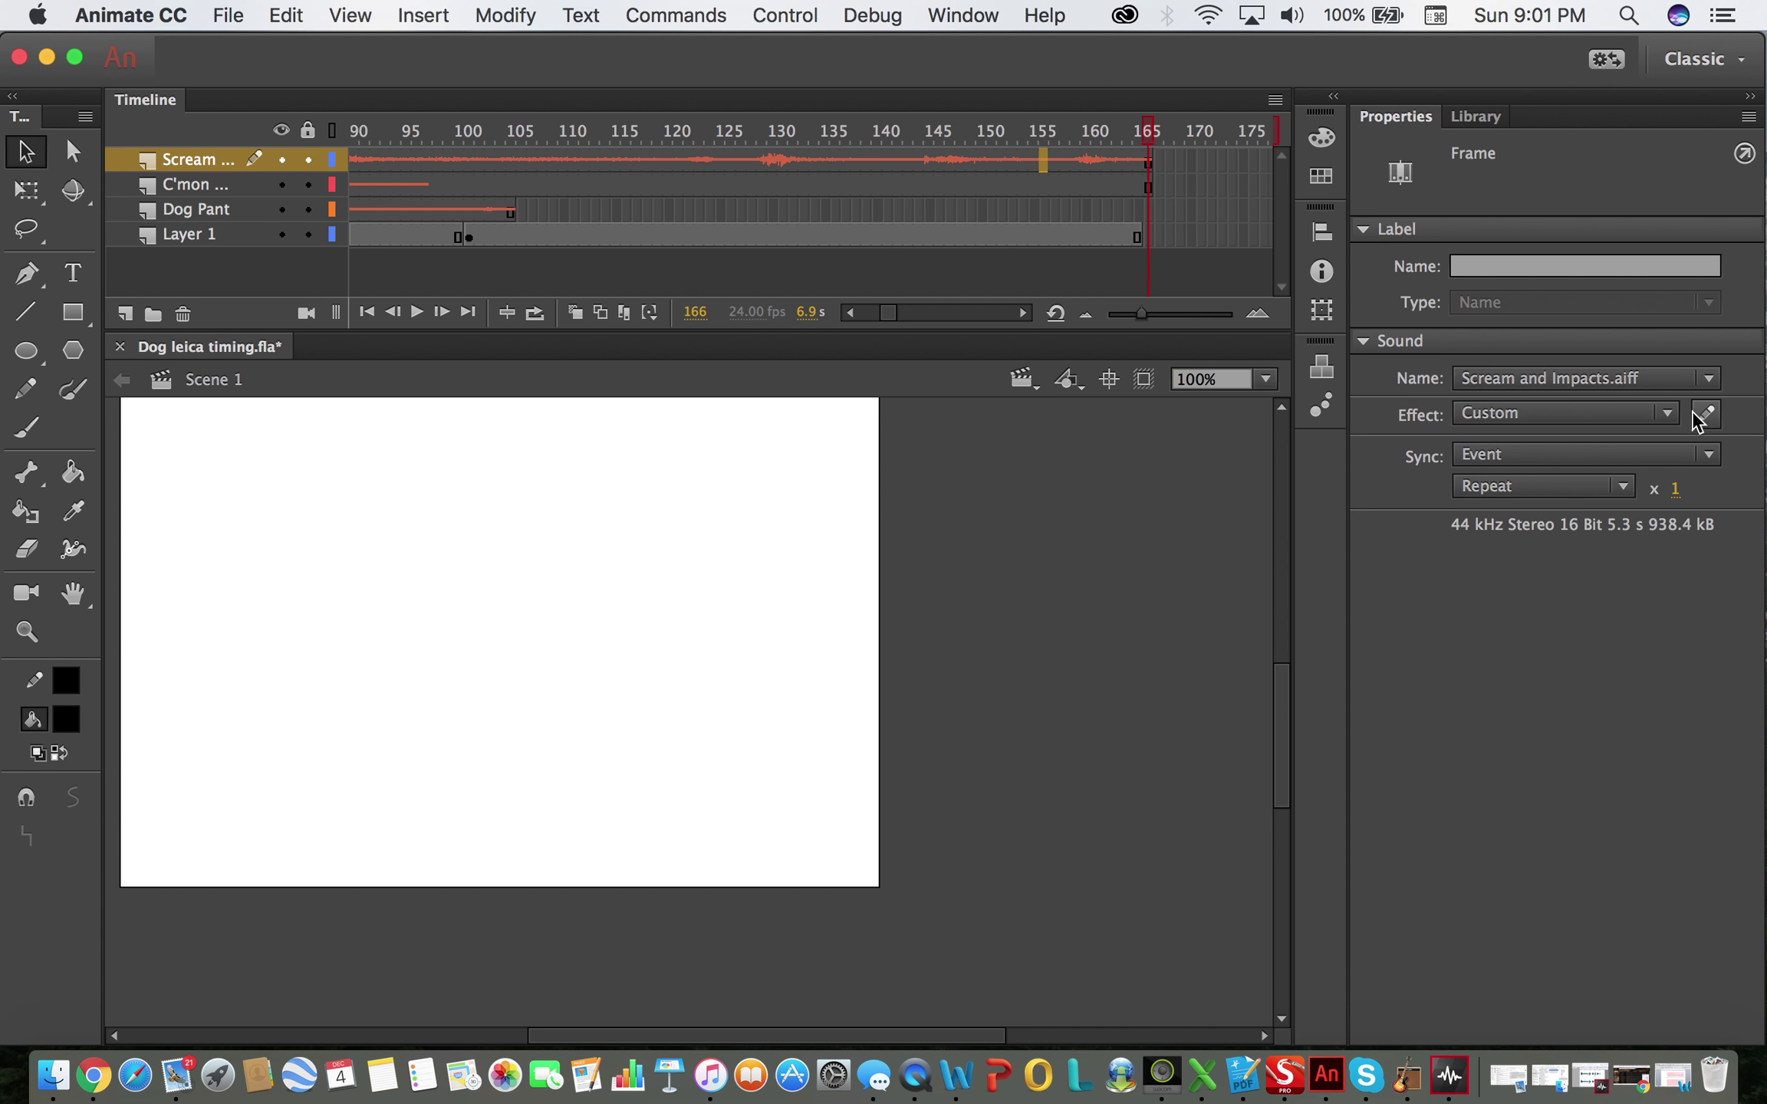
- Review the effect choices, custom envelope, sync modes and repeat options of the Scream and Impacts sound
{"action": "left_click", "coordinate": [1667, 414]}
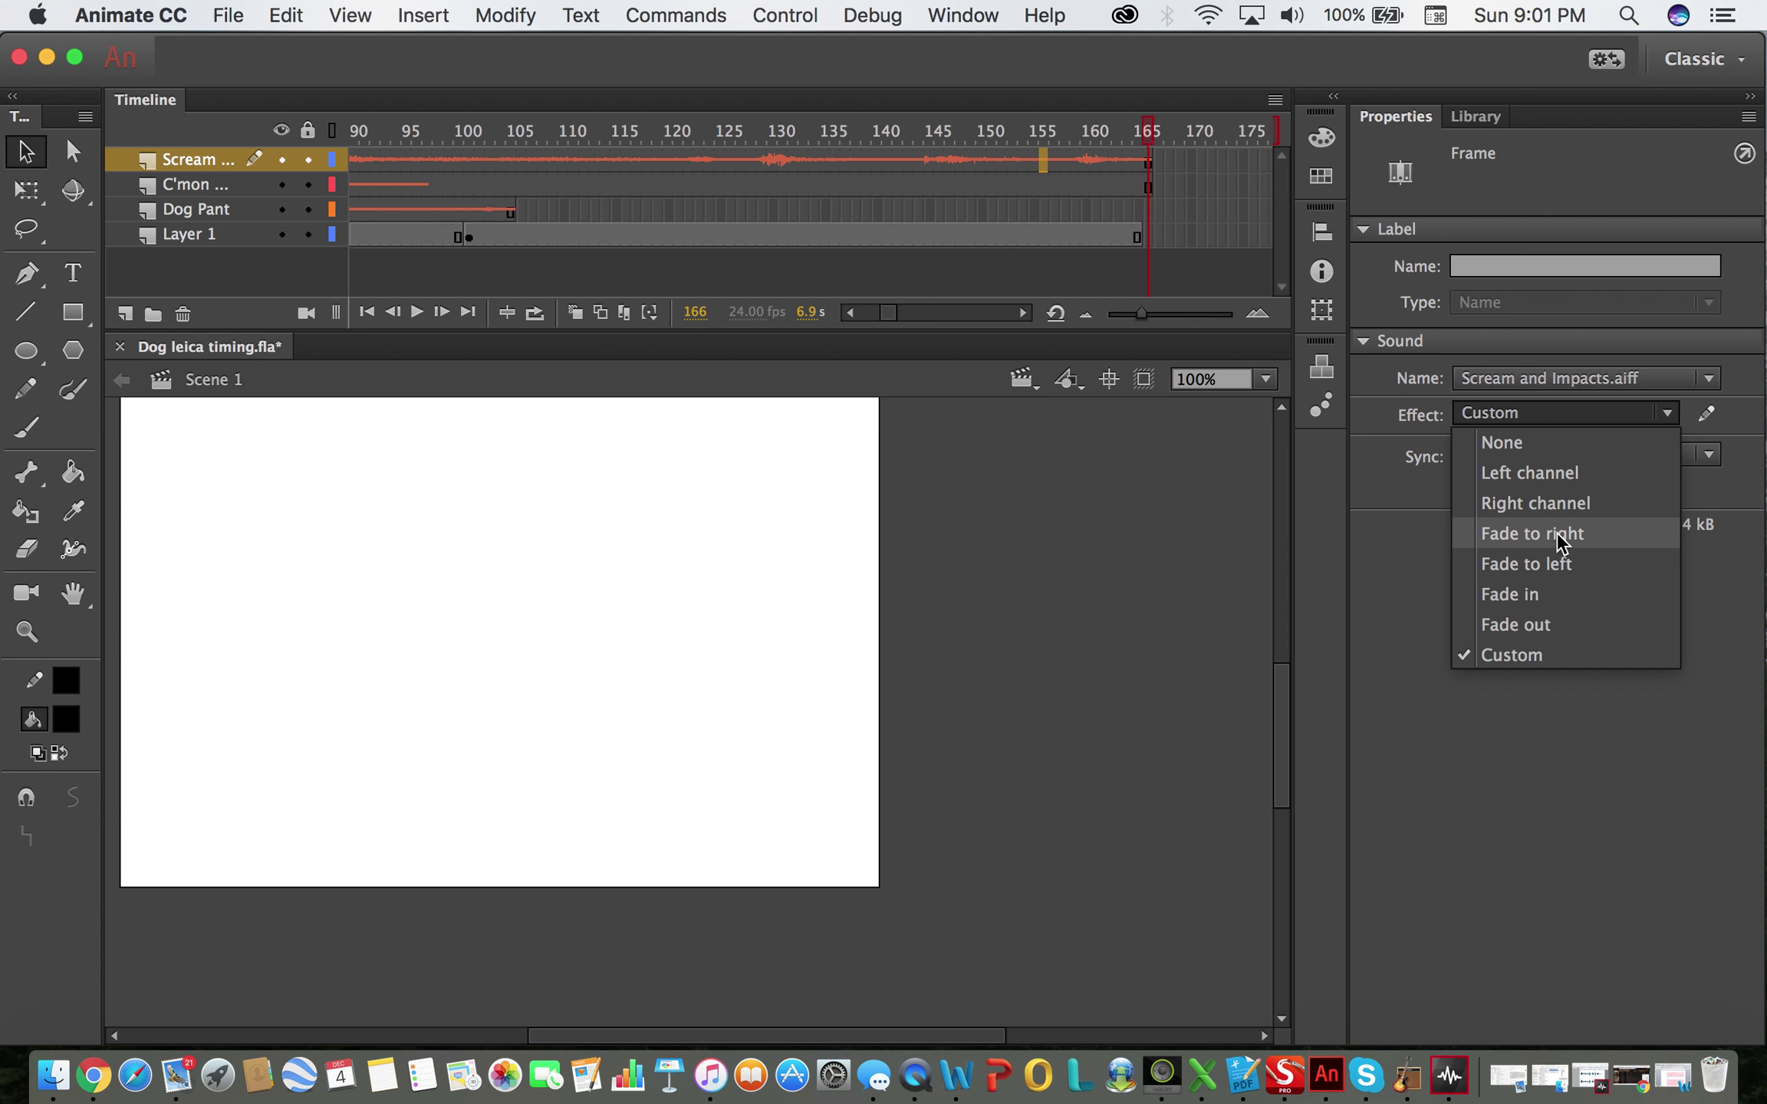
{"action": "left_click", "coordinate": [1399, 576]}
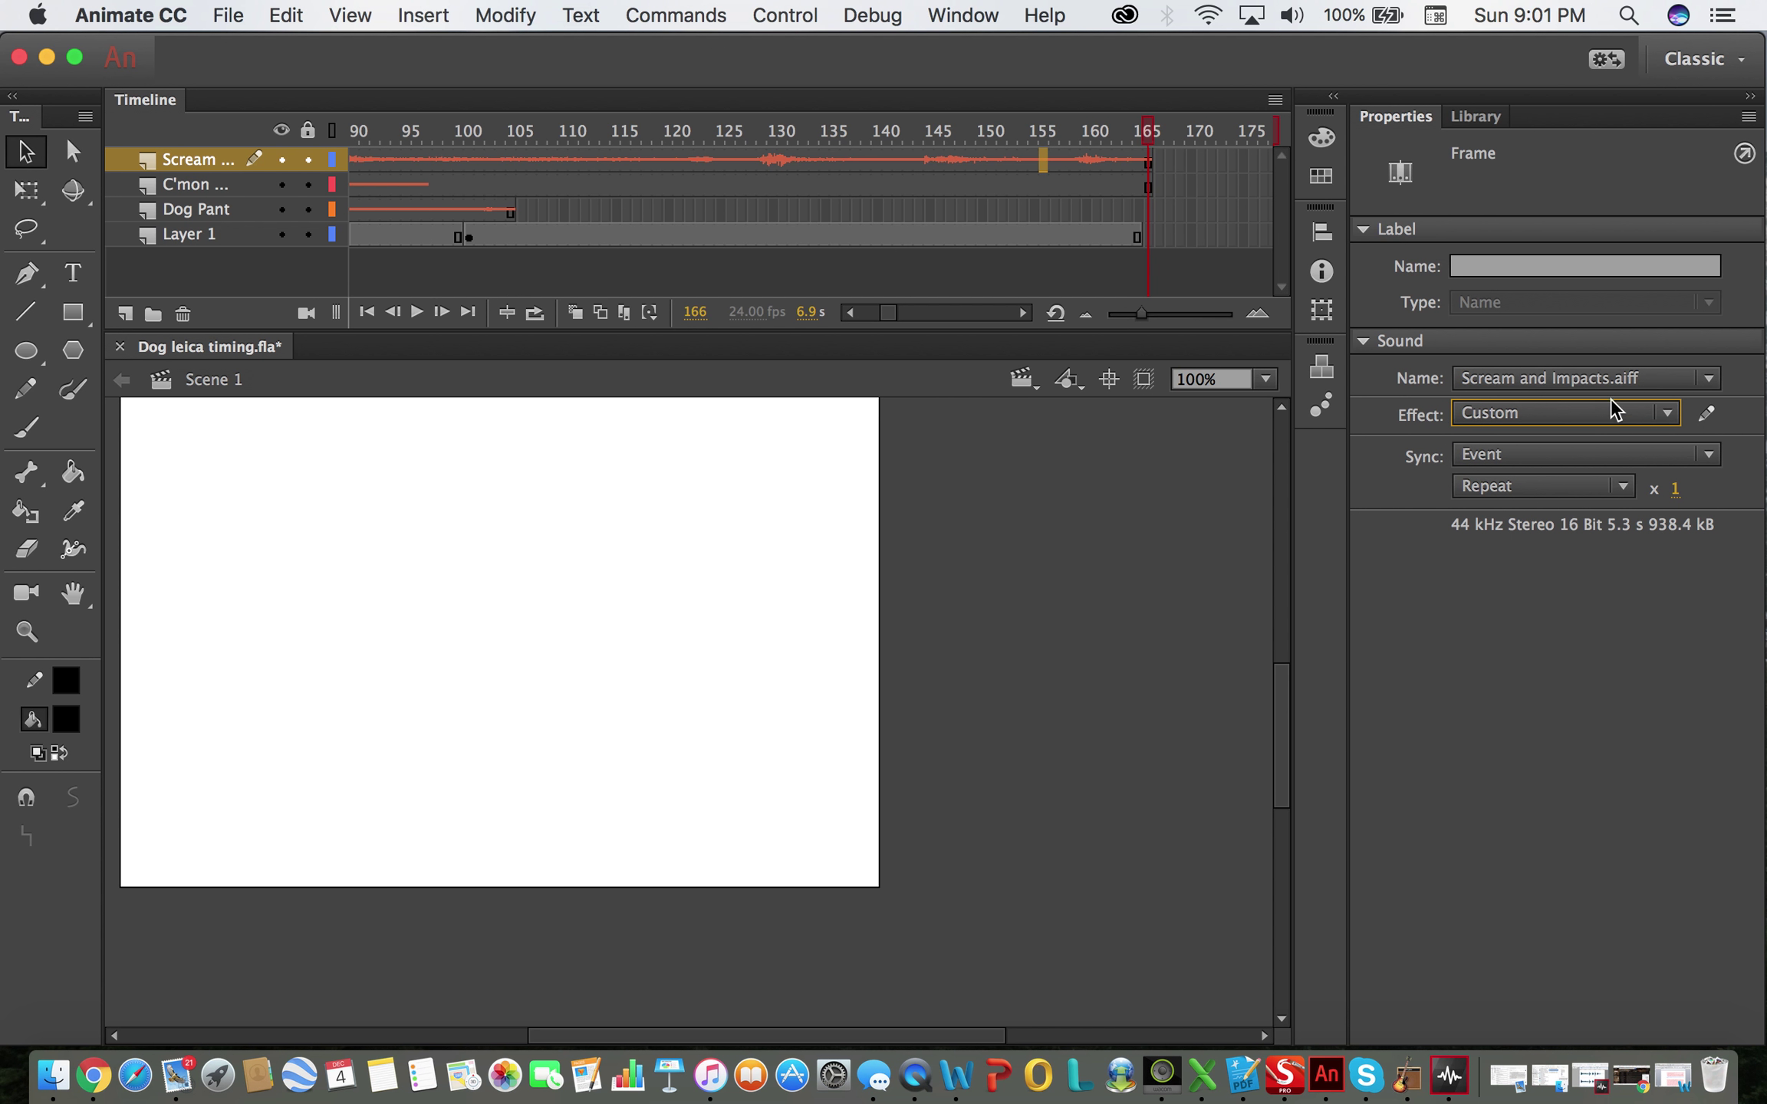
{"action": "left_click", "coordinate": [1706, 414]}
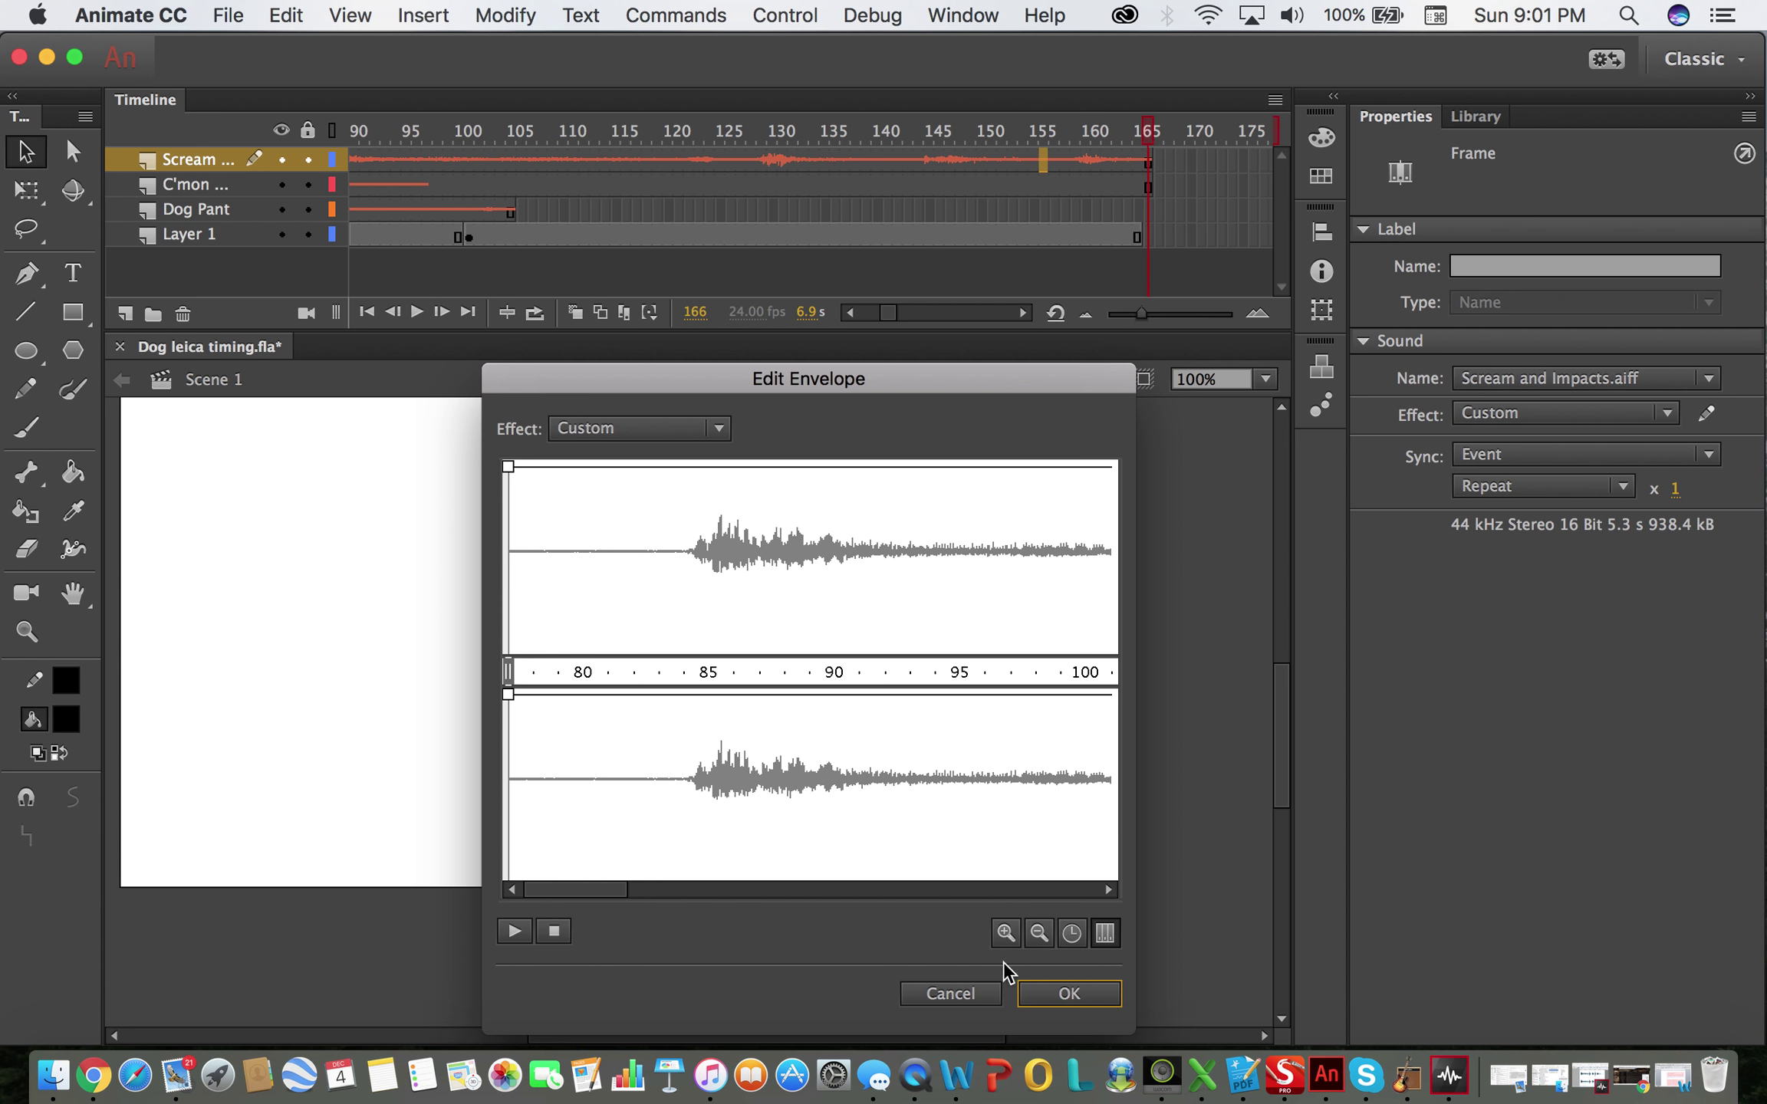
{"action": "left_click", "coordinate": [951, 994]}
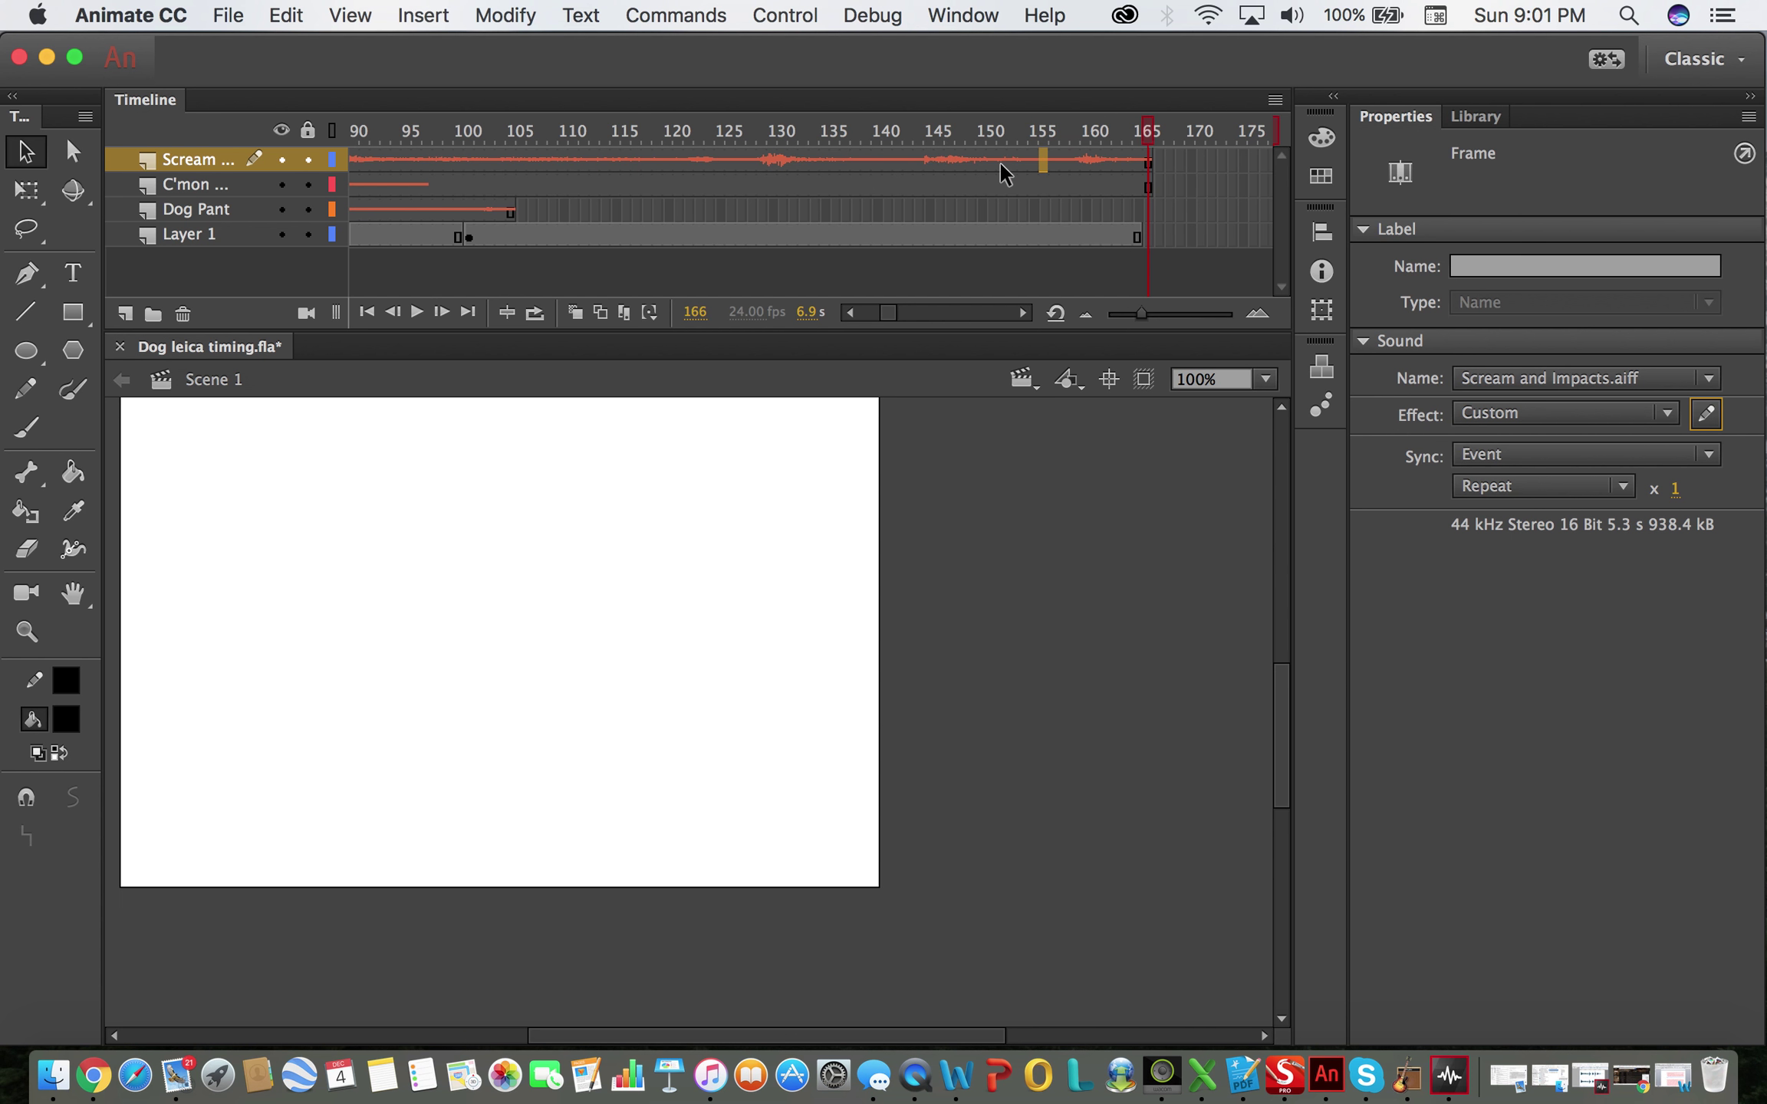
{"action": "left_click", "coordinate": [1708, 453]}
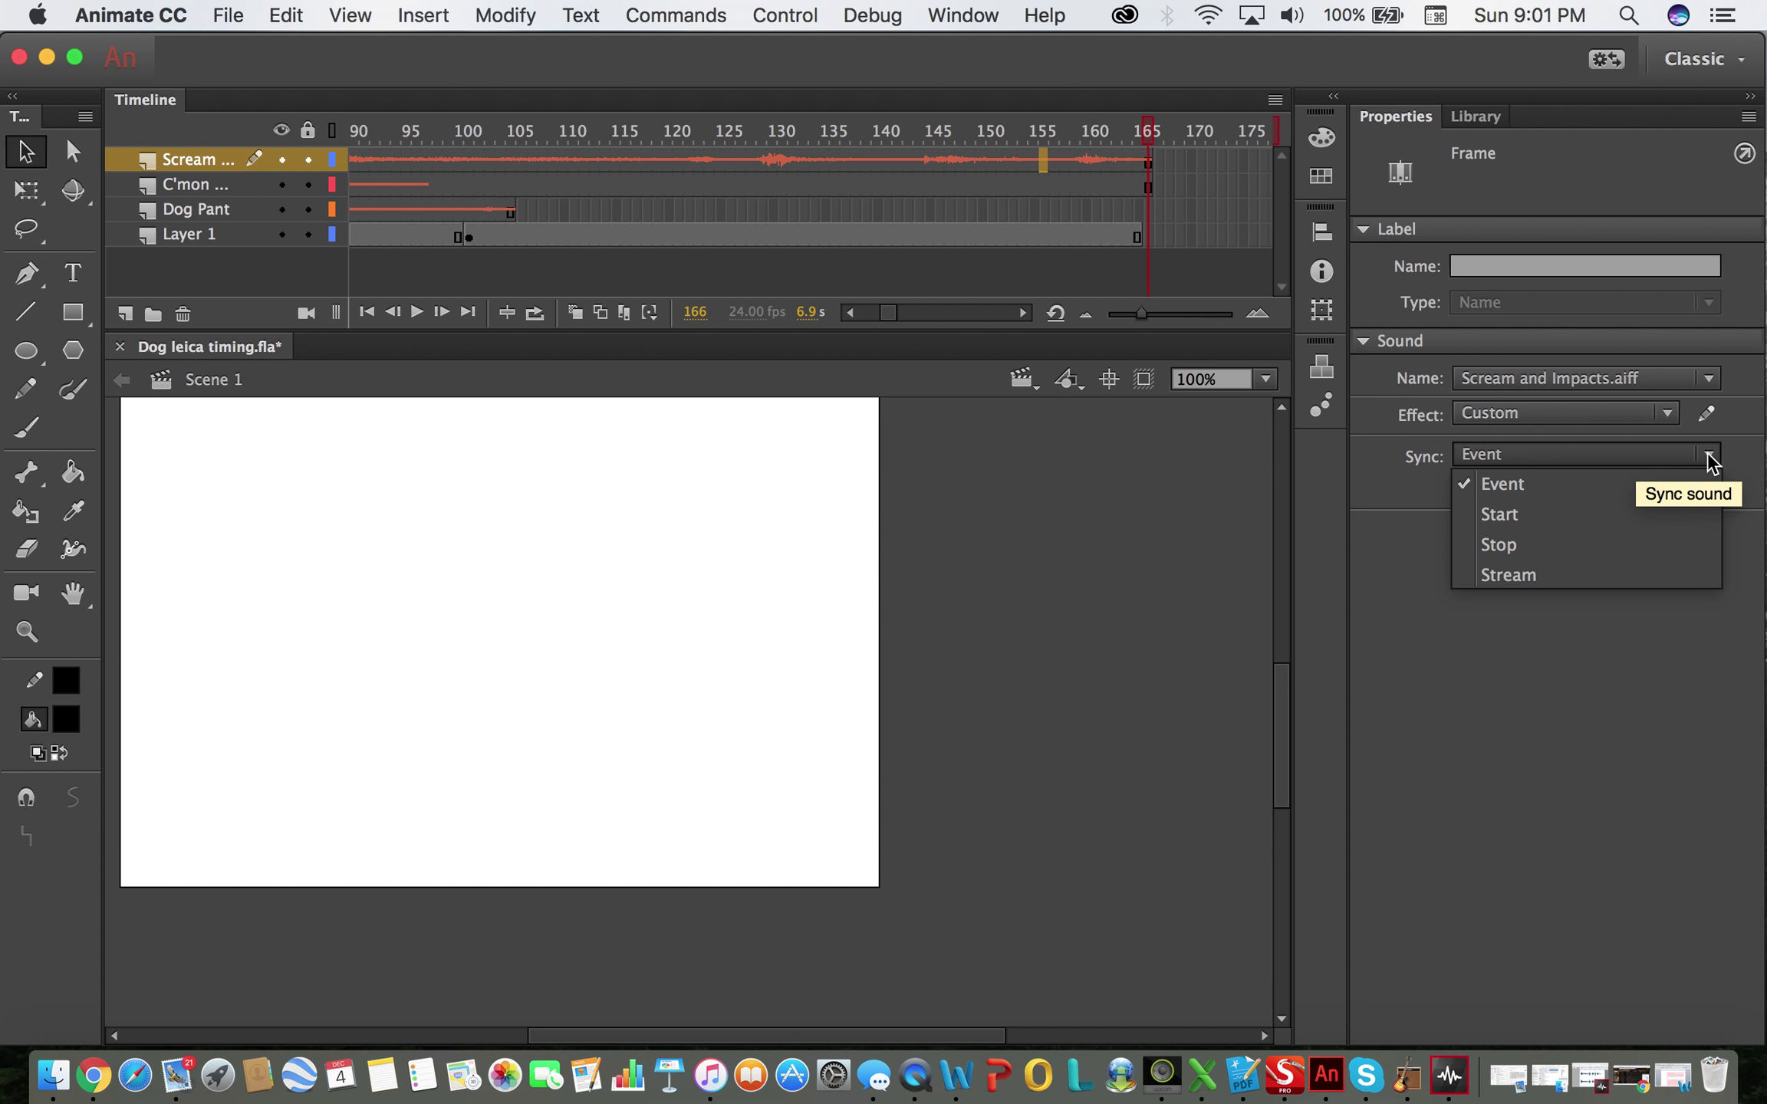
{"action": "left_click", "coordinate": [1505, 490]}
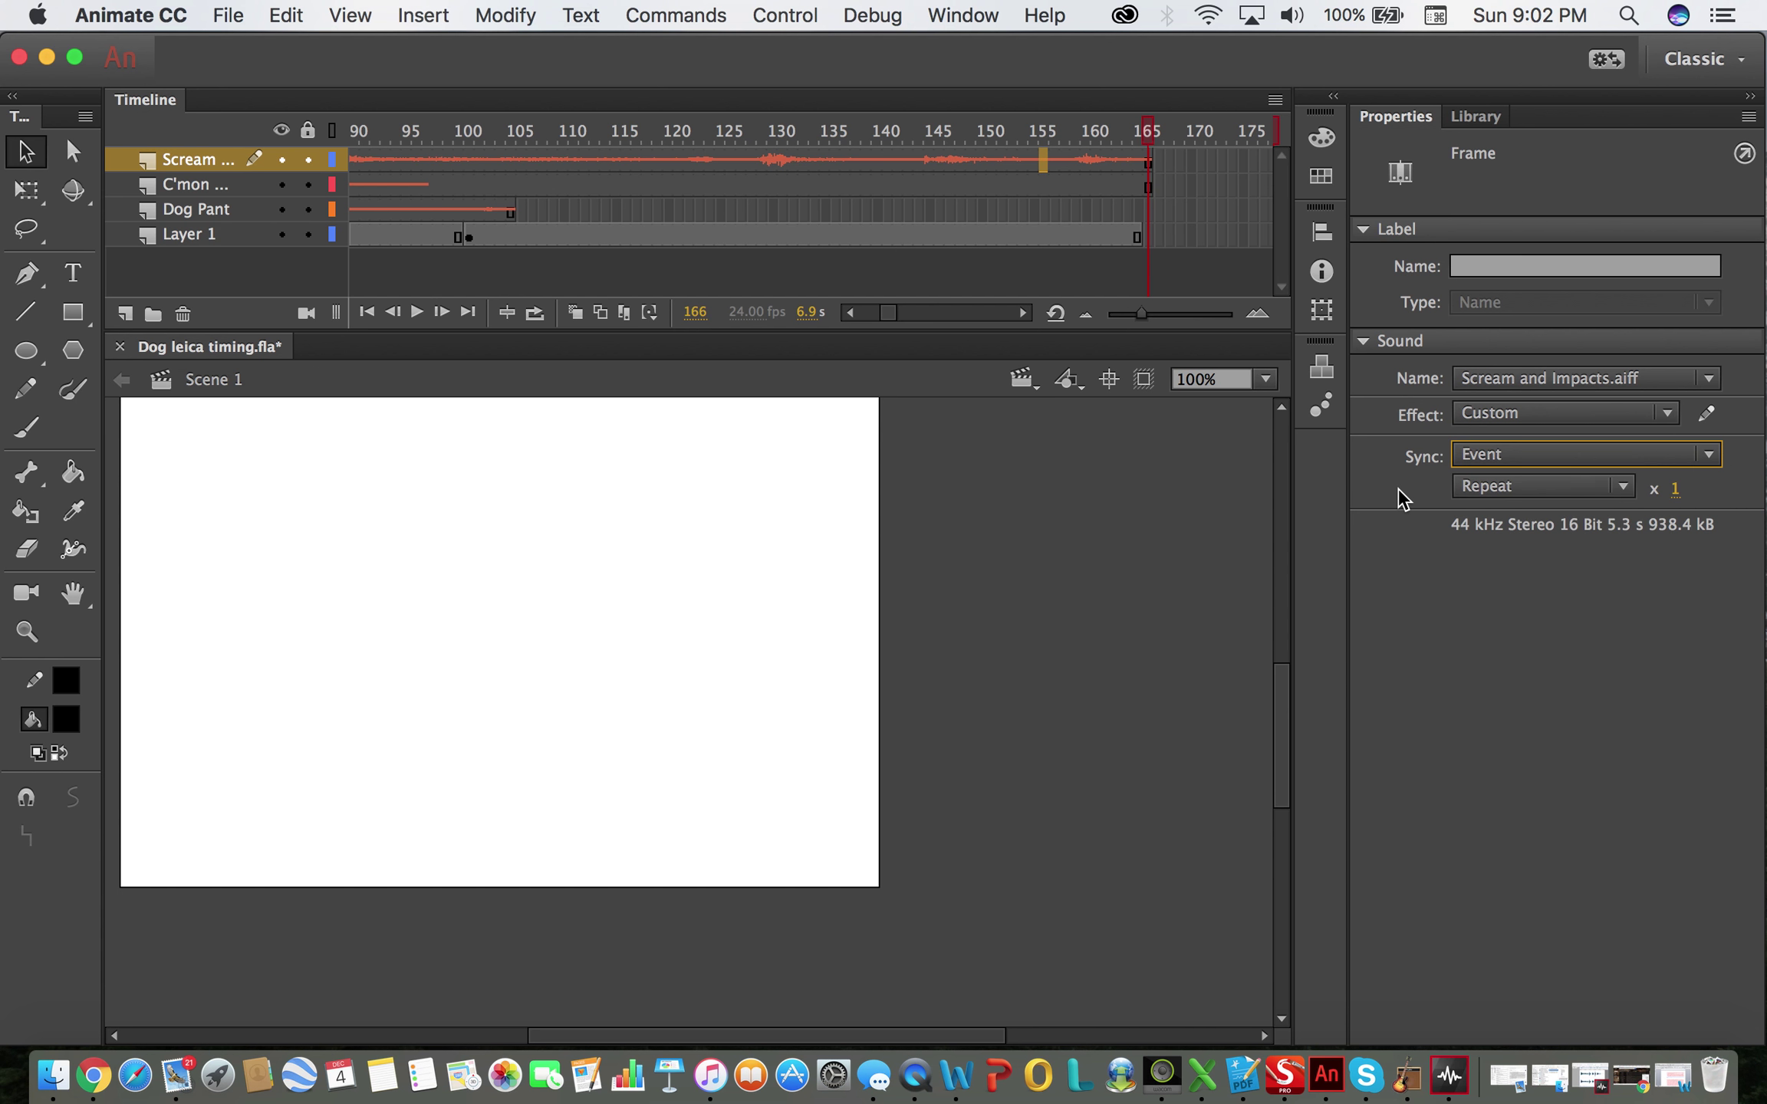
{"action": "left_click", "coordinate": [1623, 486]}
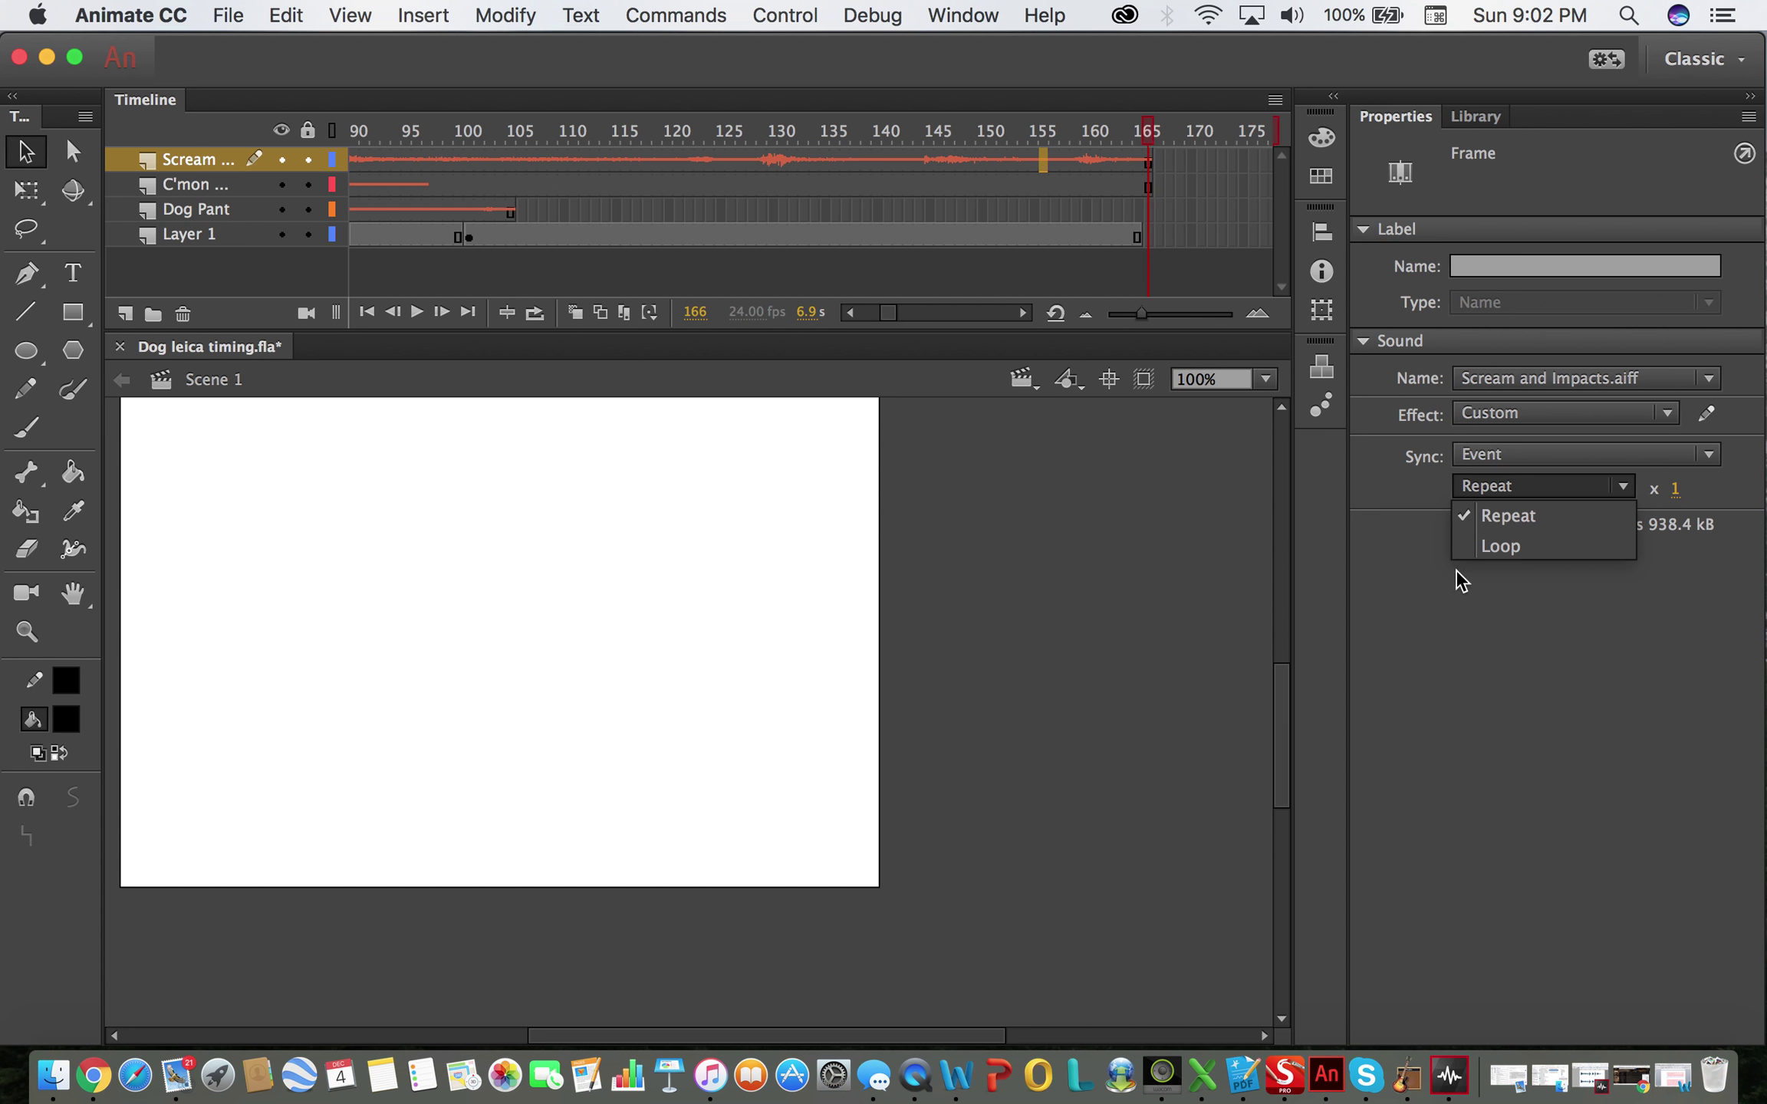
{"action": "left_click", "coordinate": [1419, 637]}
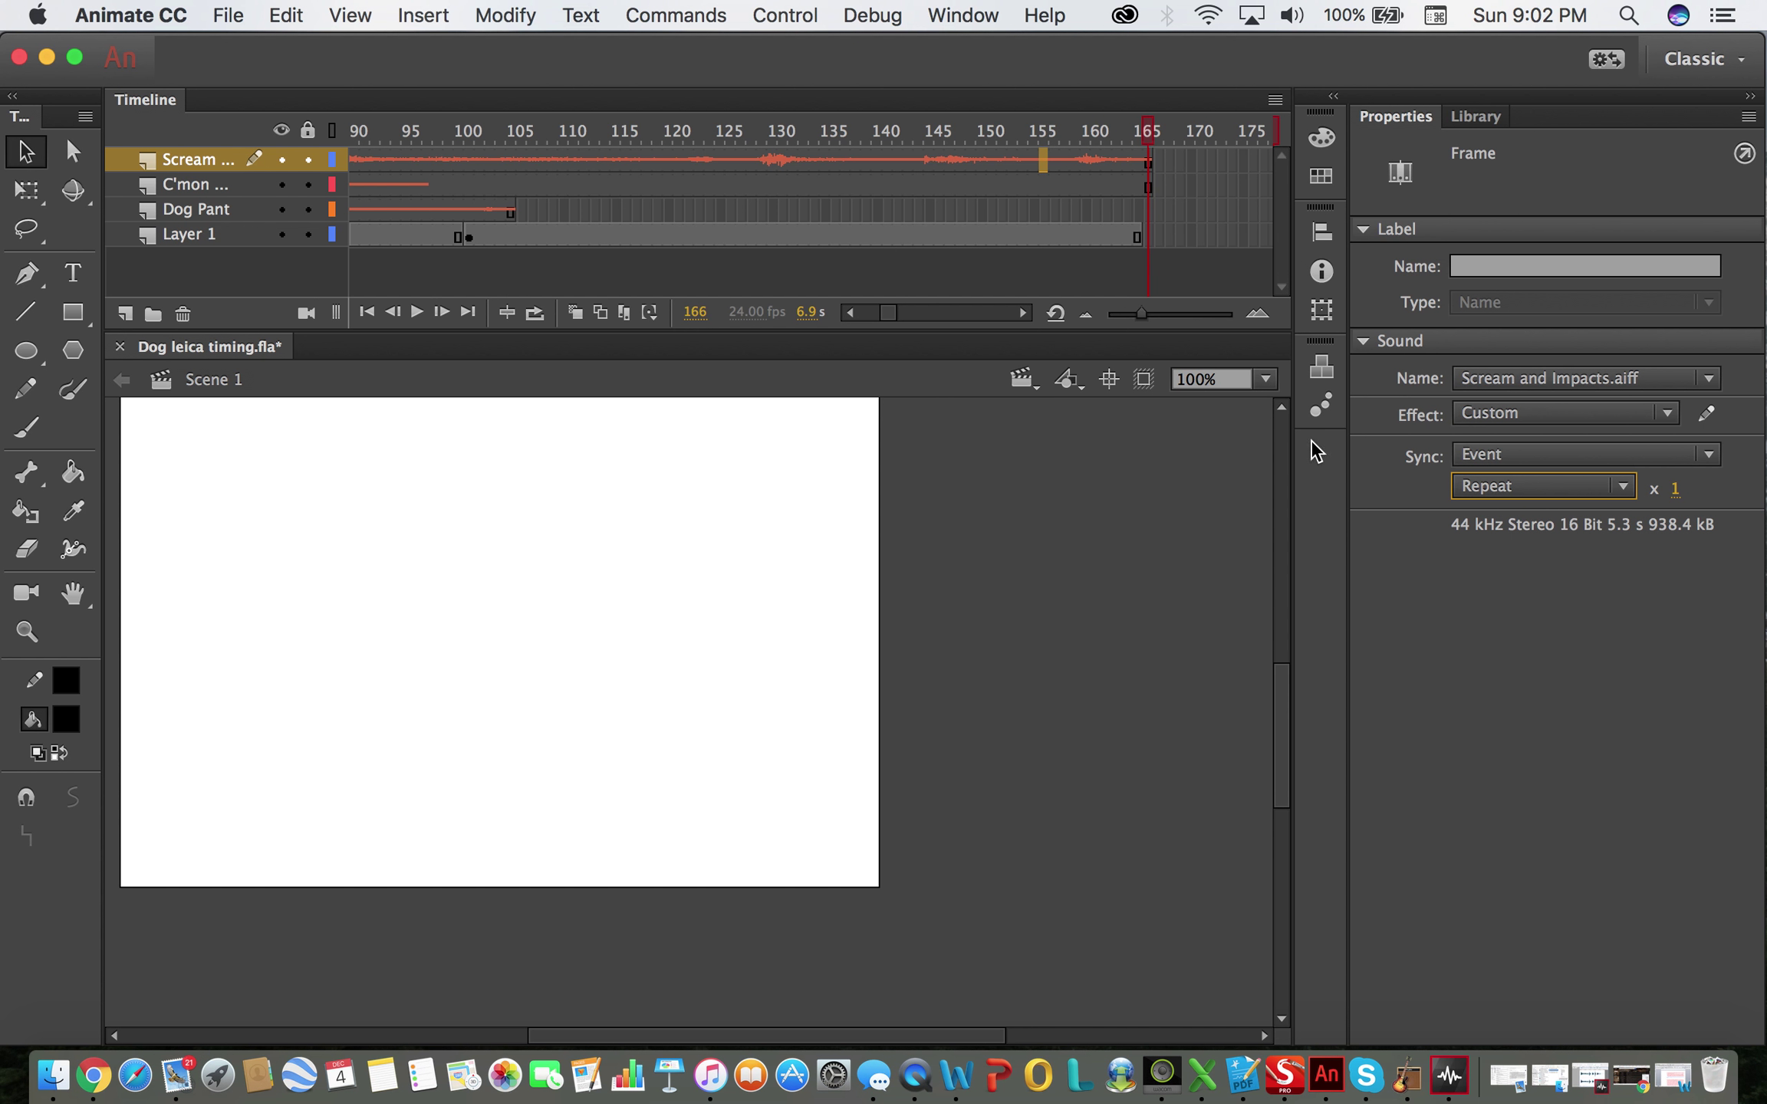
- Select the C'mon Rover sound's frames from 52 to about 97 and move the block one frame earlier to start at frame 51
{"action": "scroll", "coordinate": [563, 203], "scroll_direction": "left", "scroll_amount": 10}
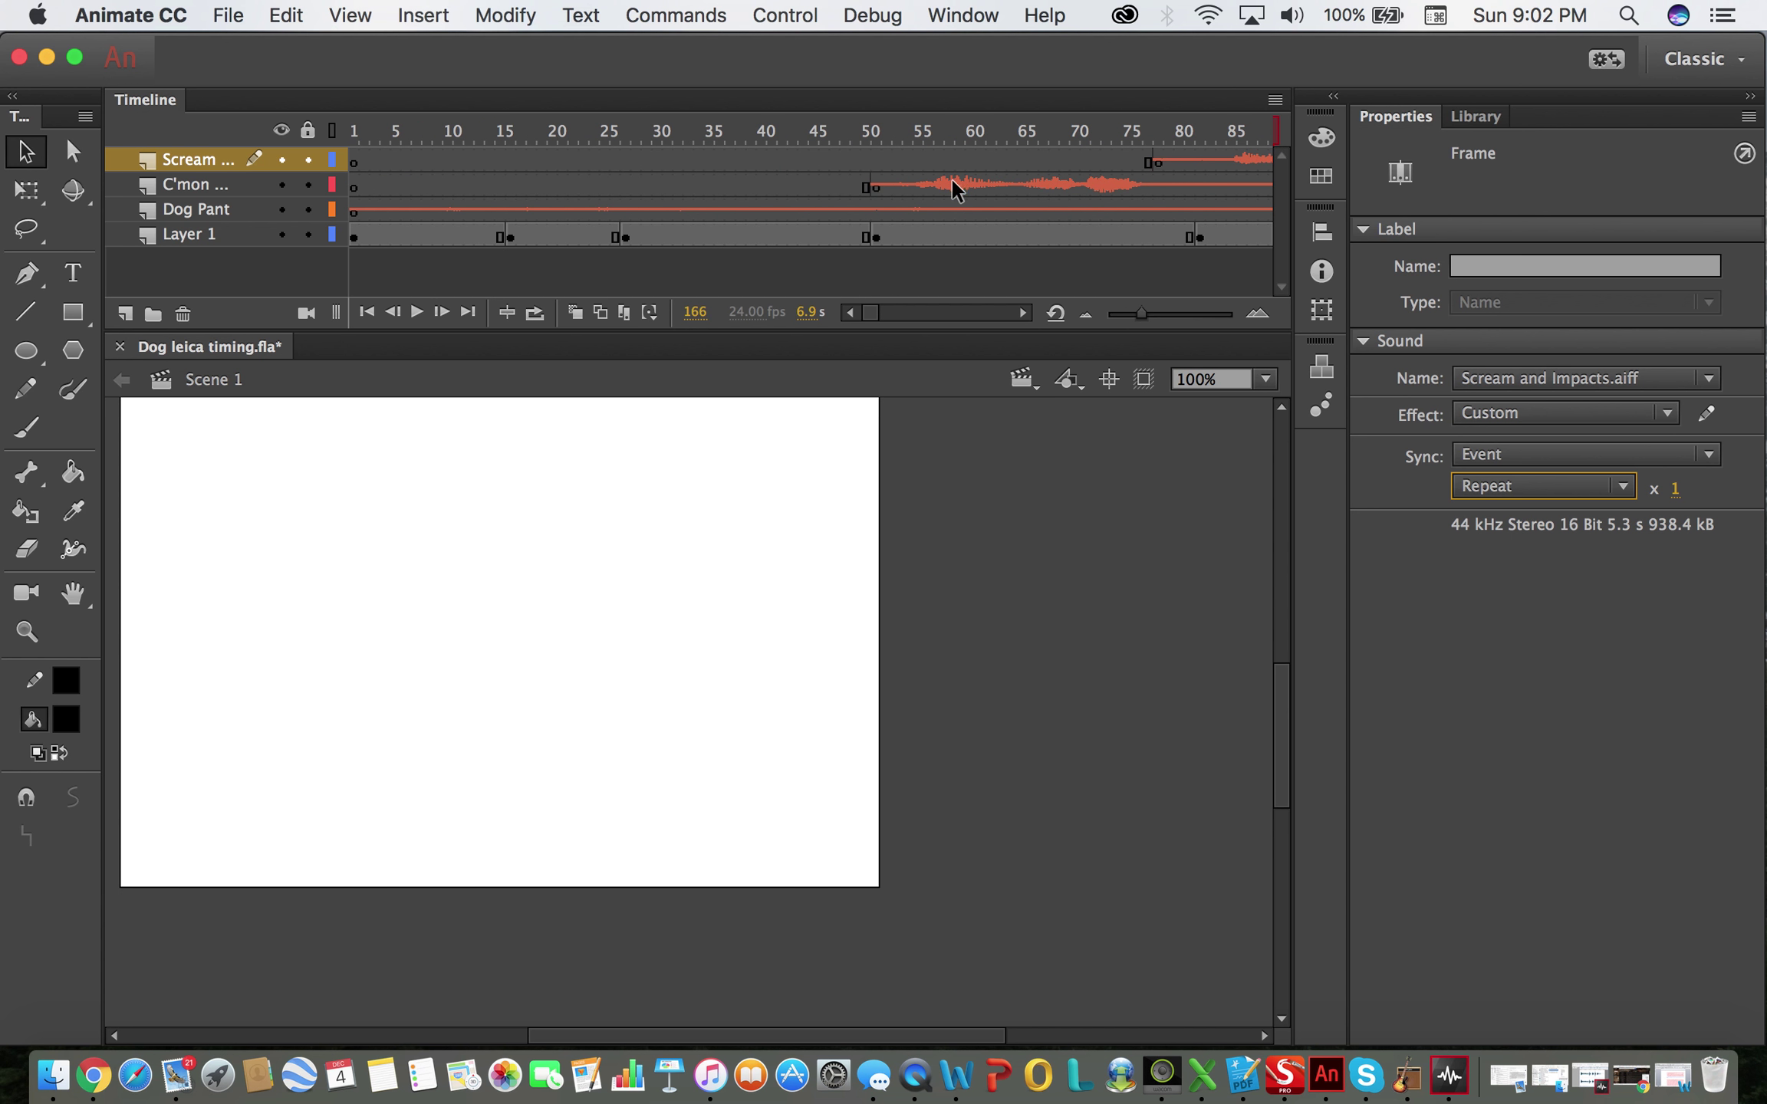
{"action": "left_click", "coordinate": [949, 184]}
{"action": "left_click", "coordinate": [879, 184]}
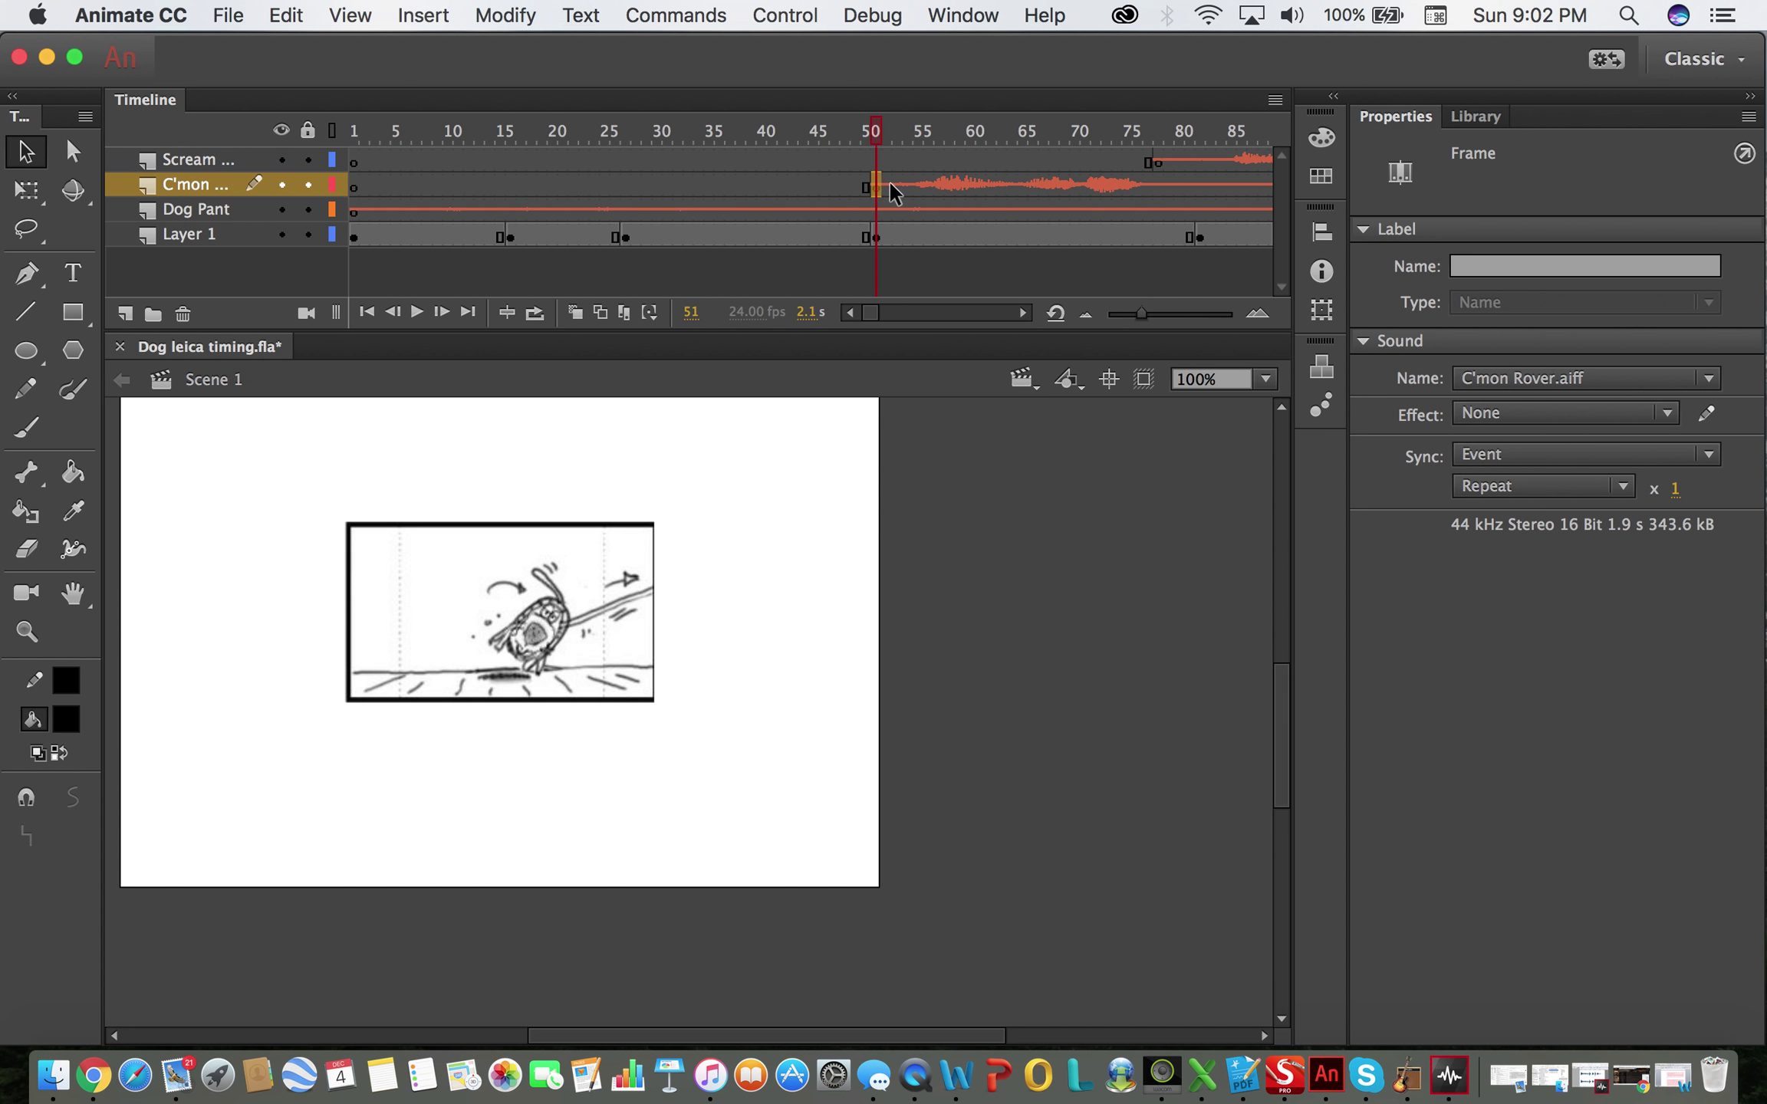
{"action": "scroll", "coordinate": [1024, 183], "scroll_direction": "right", "scroll_amount": 8}
{"action": "left_click_drag", "start_coordinate": [407, 182], "coordinate": [407, 182]}
{"action": "left_click_drag", "start_coordinate": [751, 182], "coordinate": [885, 198]}
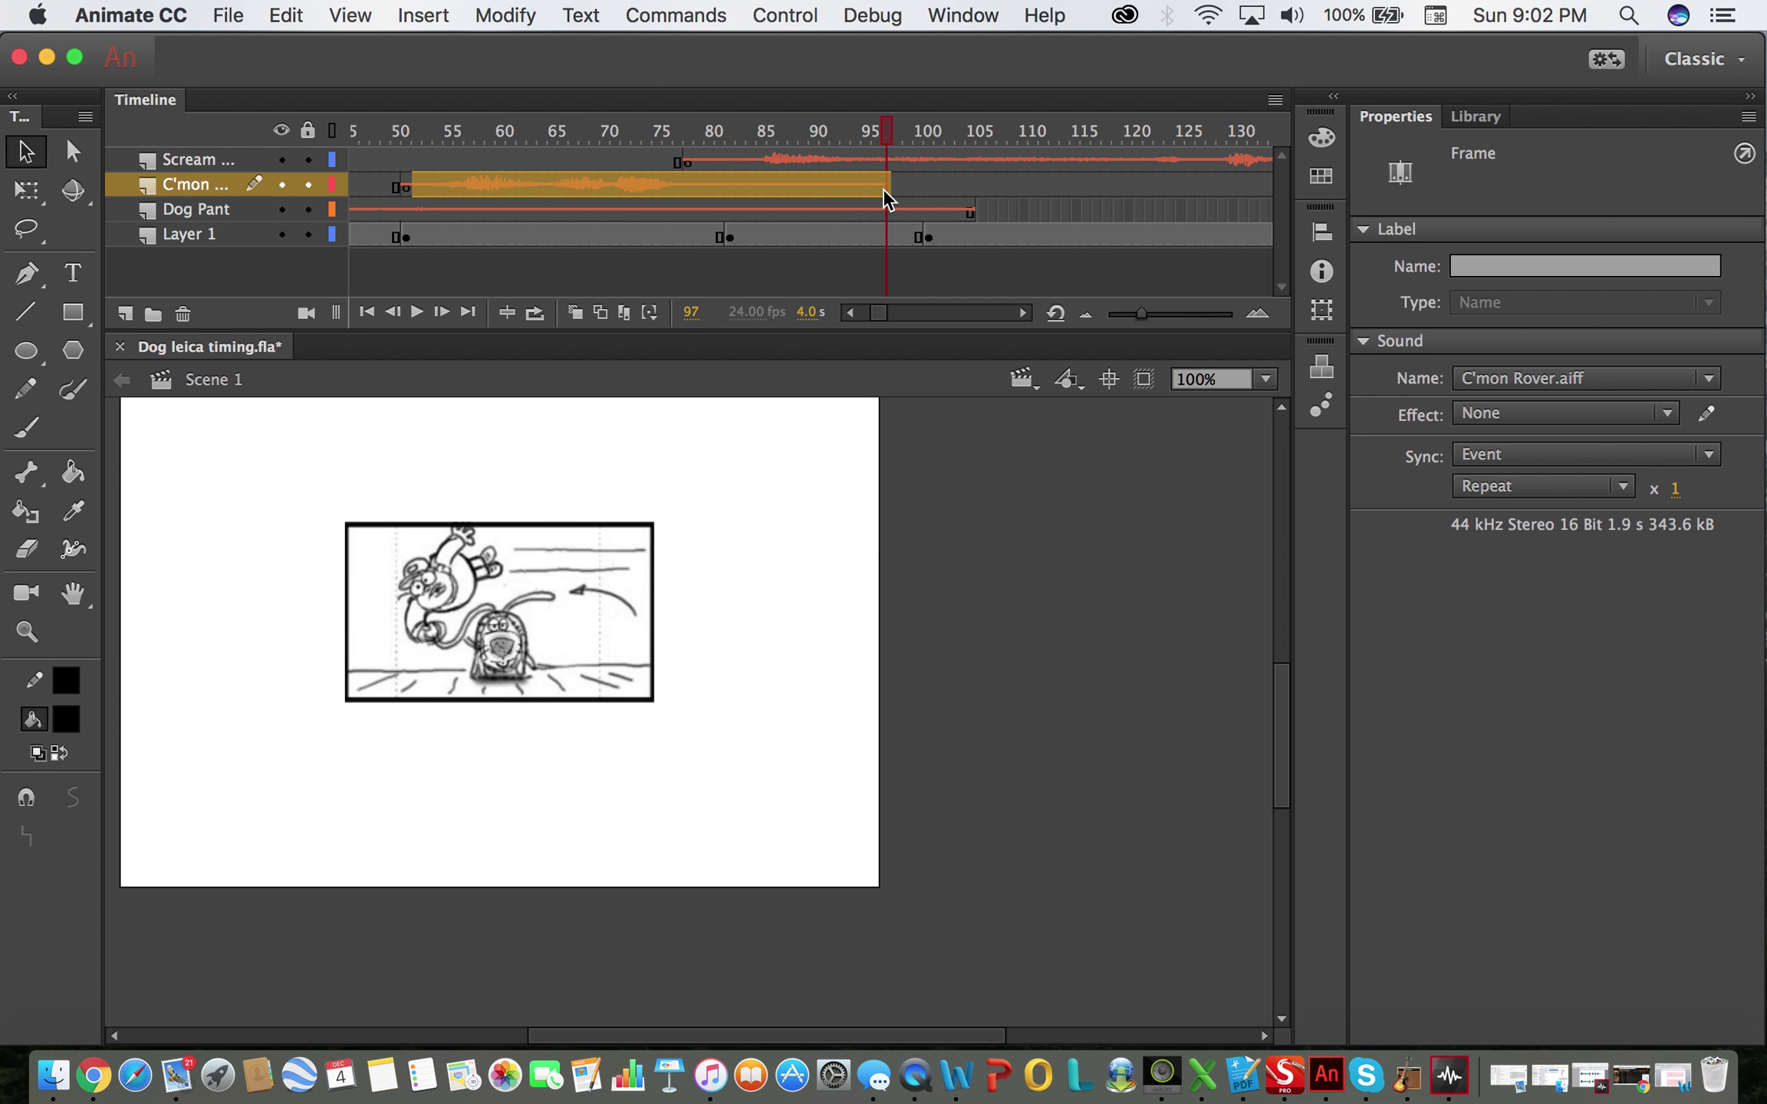
{"action": "left_click_drag", "start_coordinate": [412, 190], "coordinate": [406, 185]}
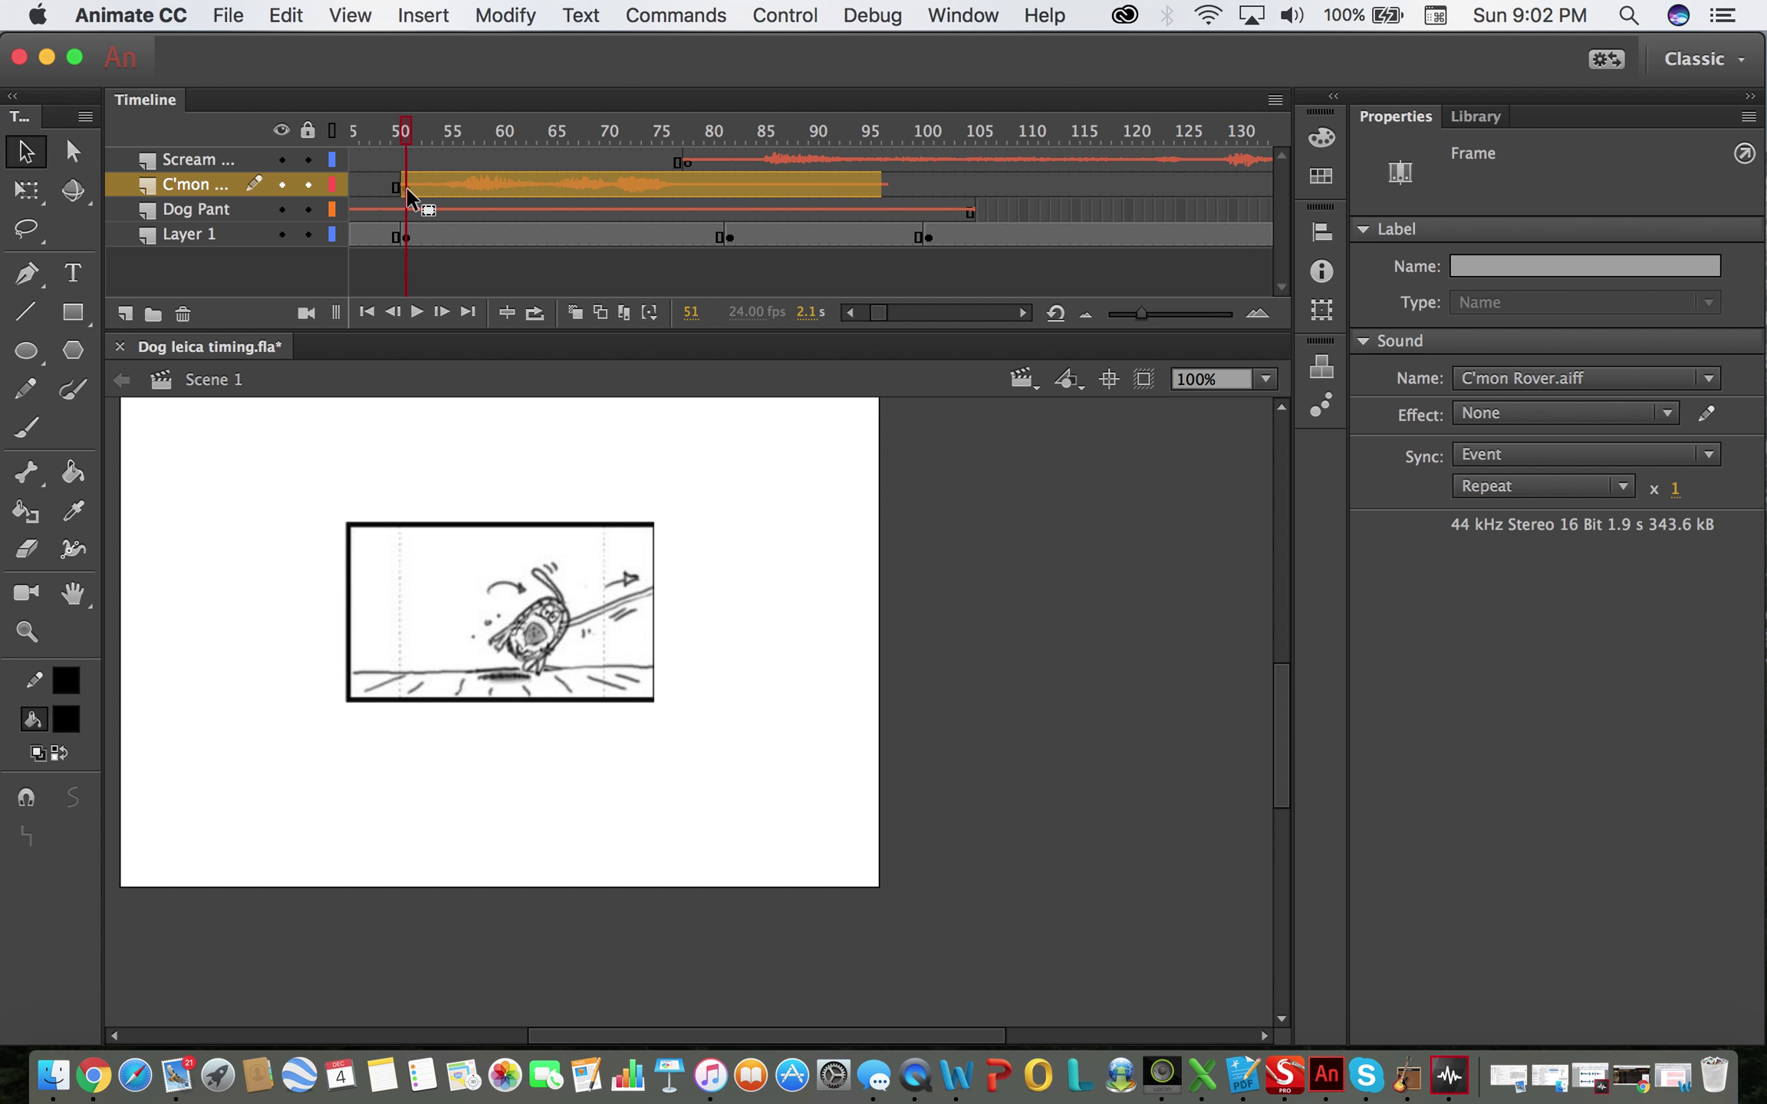
- Review the timeline commands for cutting, copying and pasting the selected C'mon Rover frames without applying any
{"action": "left_click", "coordinate": [282, 14]}
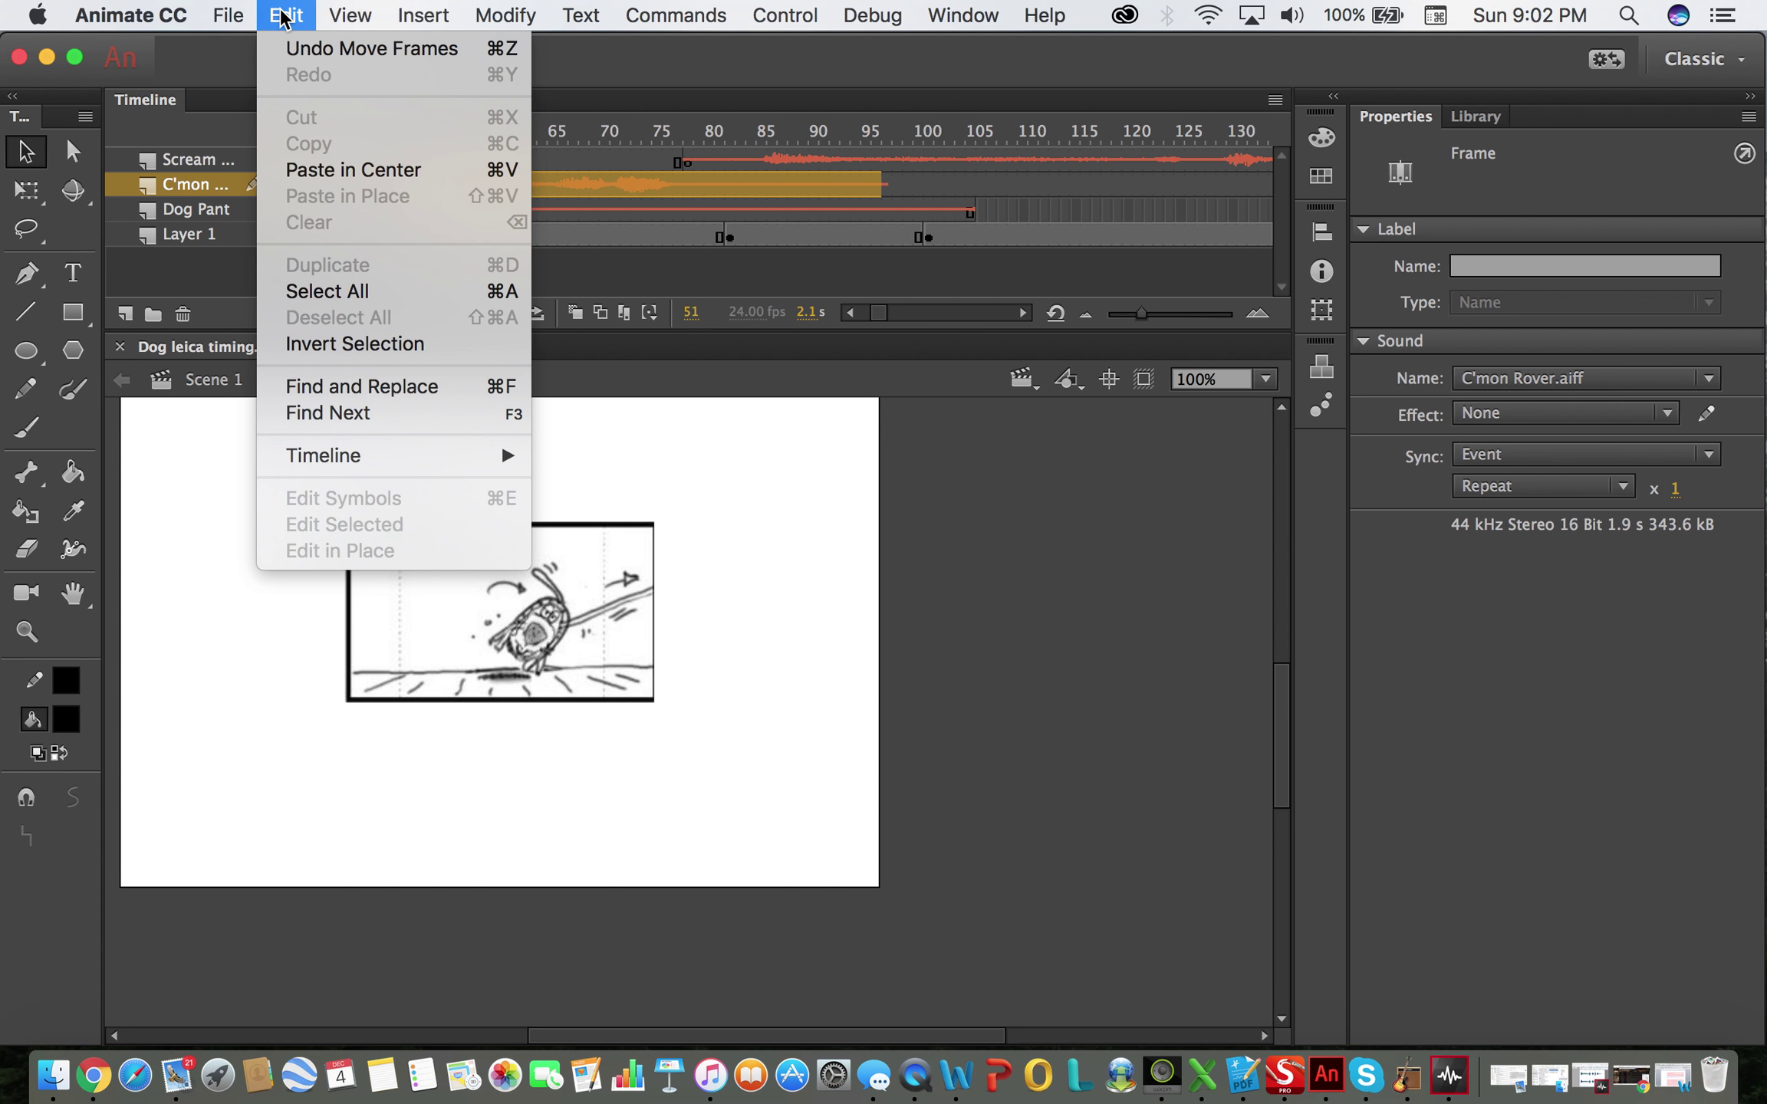
{"action": "mouse_move", "coordinate": [369, 458]}
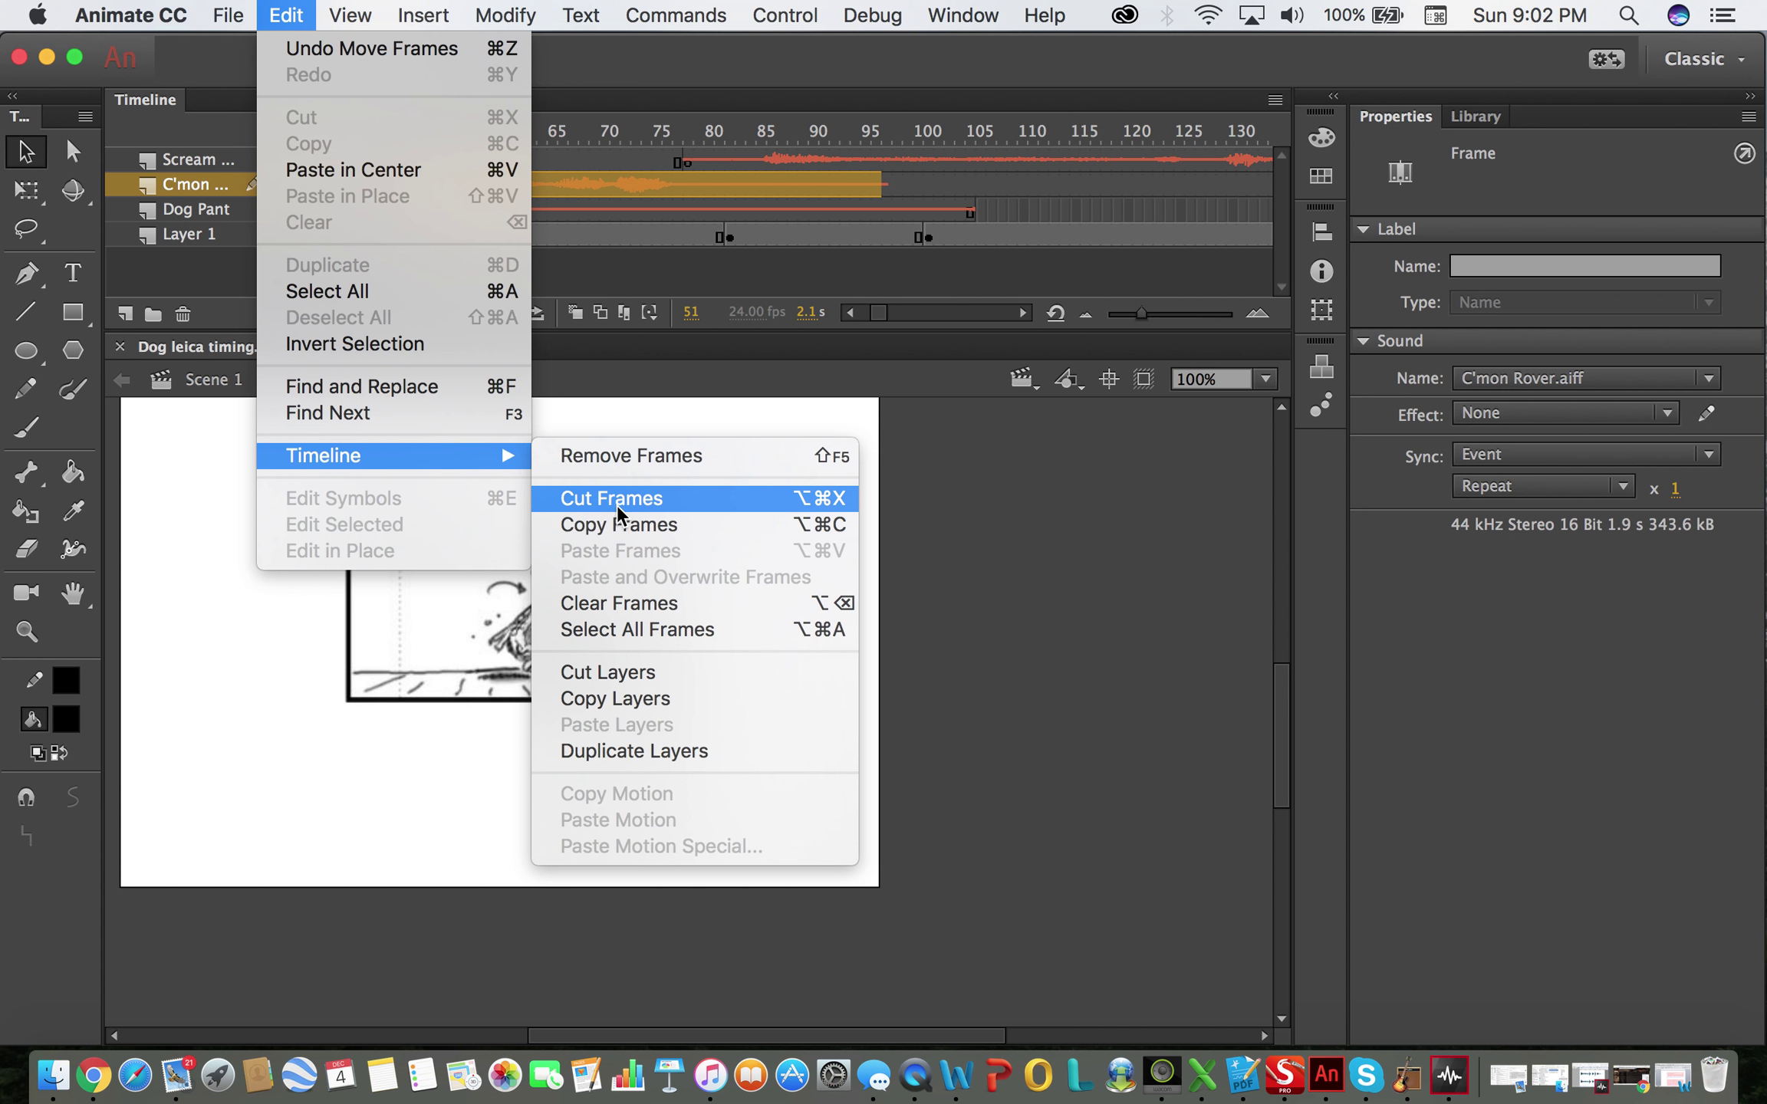
{"action": "left_click", "coordinate": [1054, 543]}
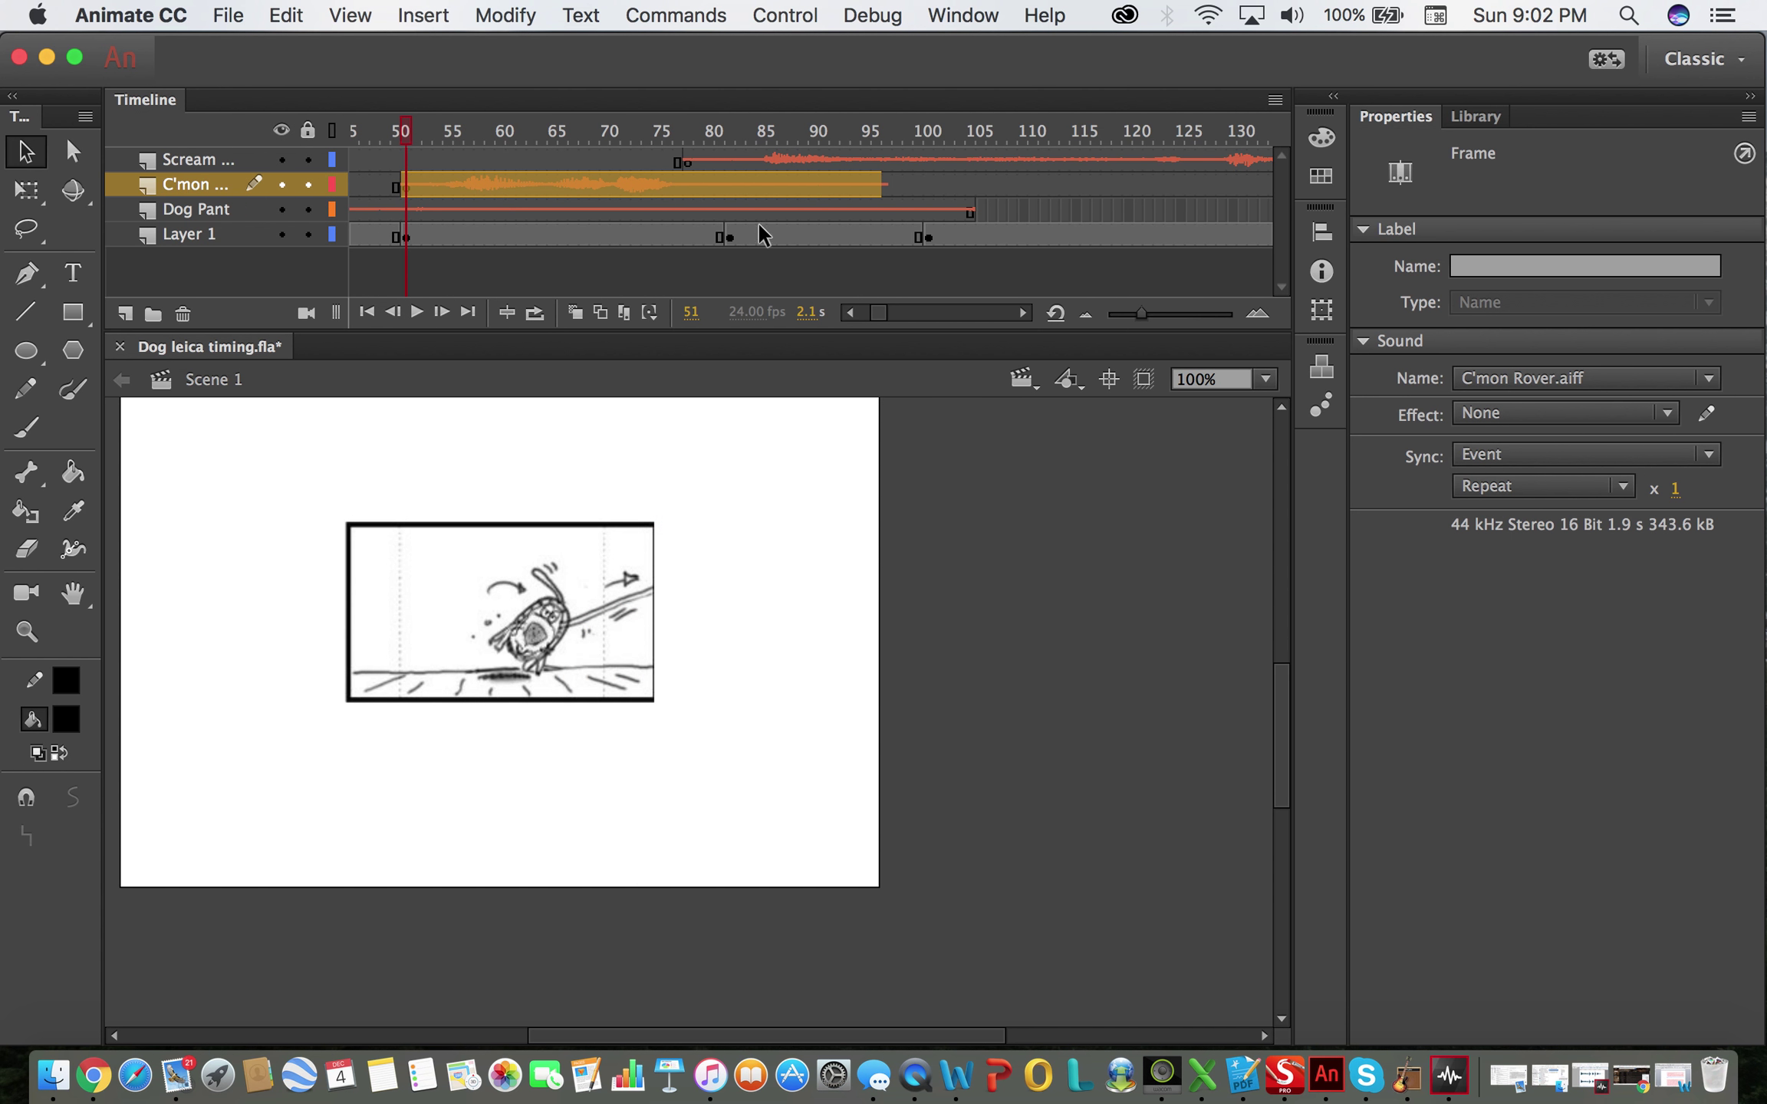
- Deselect the sound frames and play the animation back from frame 1 to check the sound timing
{"action": "left_click", "coordinate": [1044, 542]}
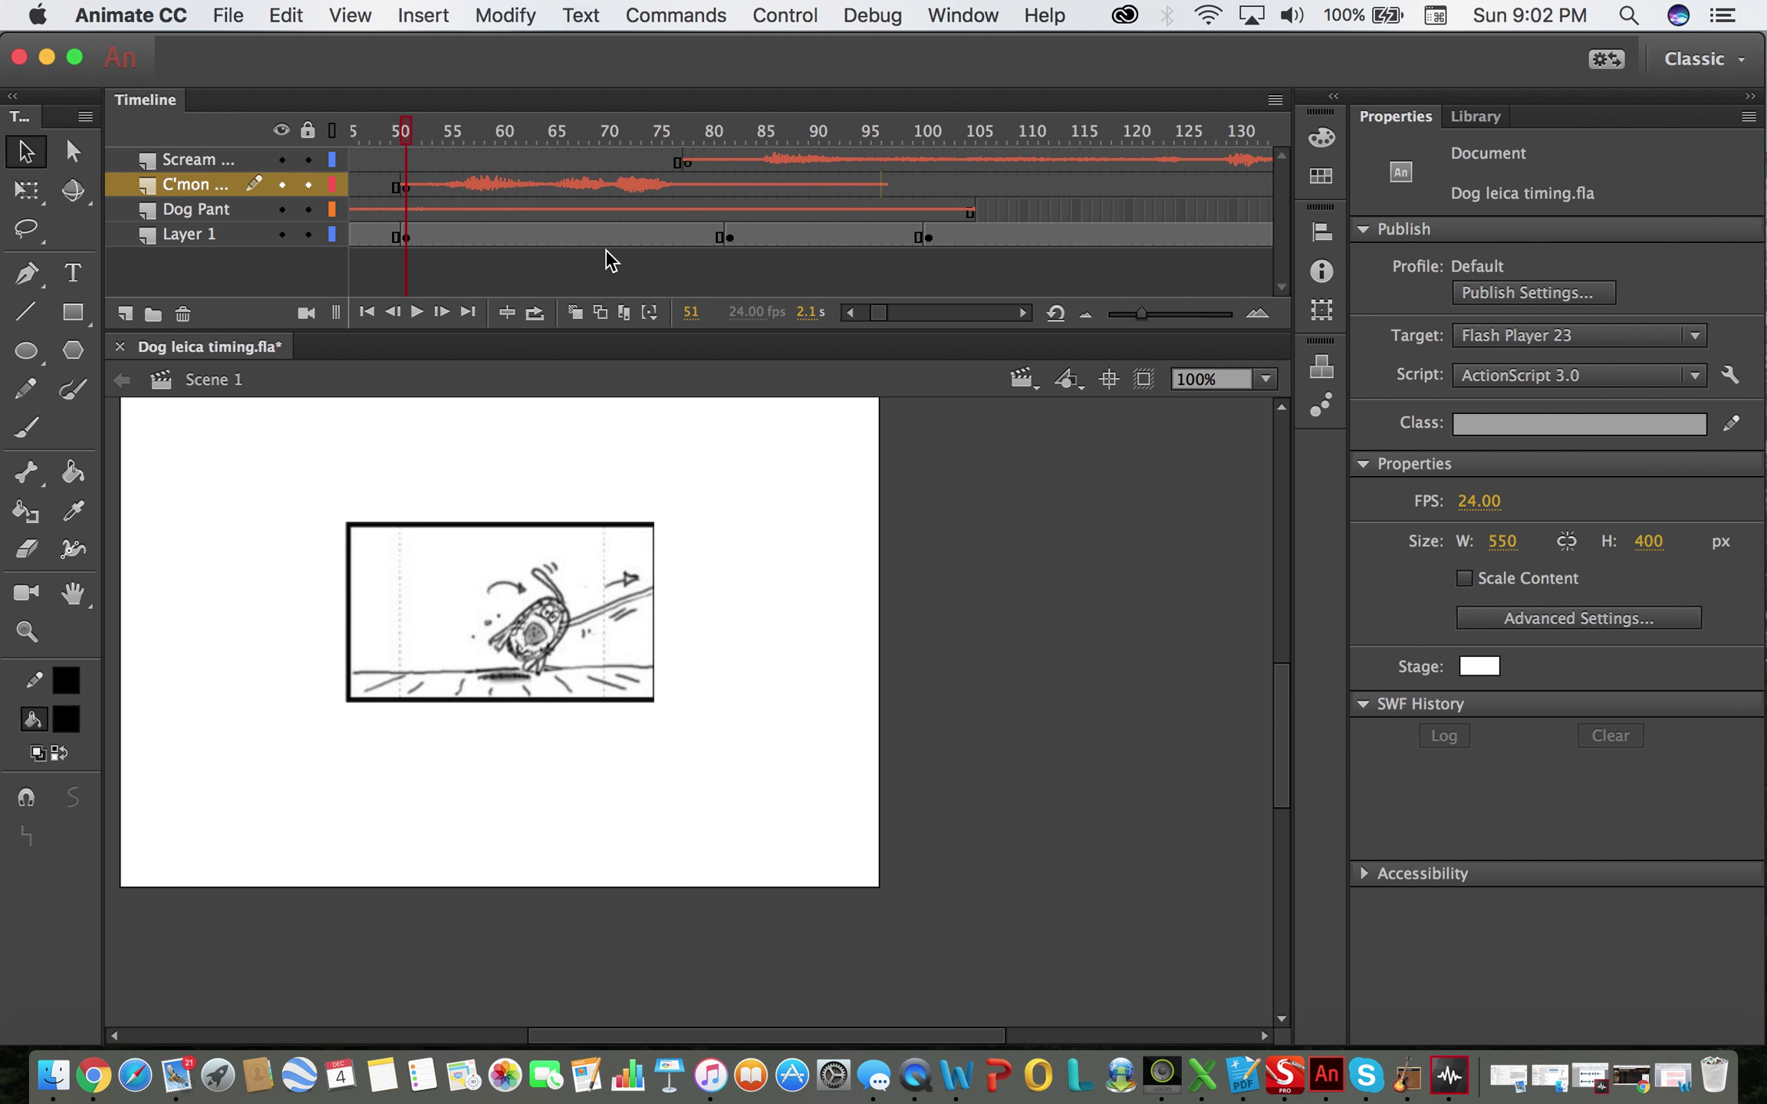
{"action": "left_click", "coordinate": [367, 312]}
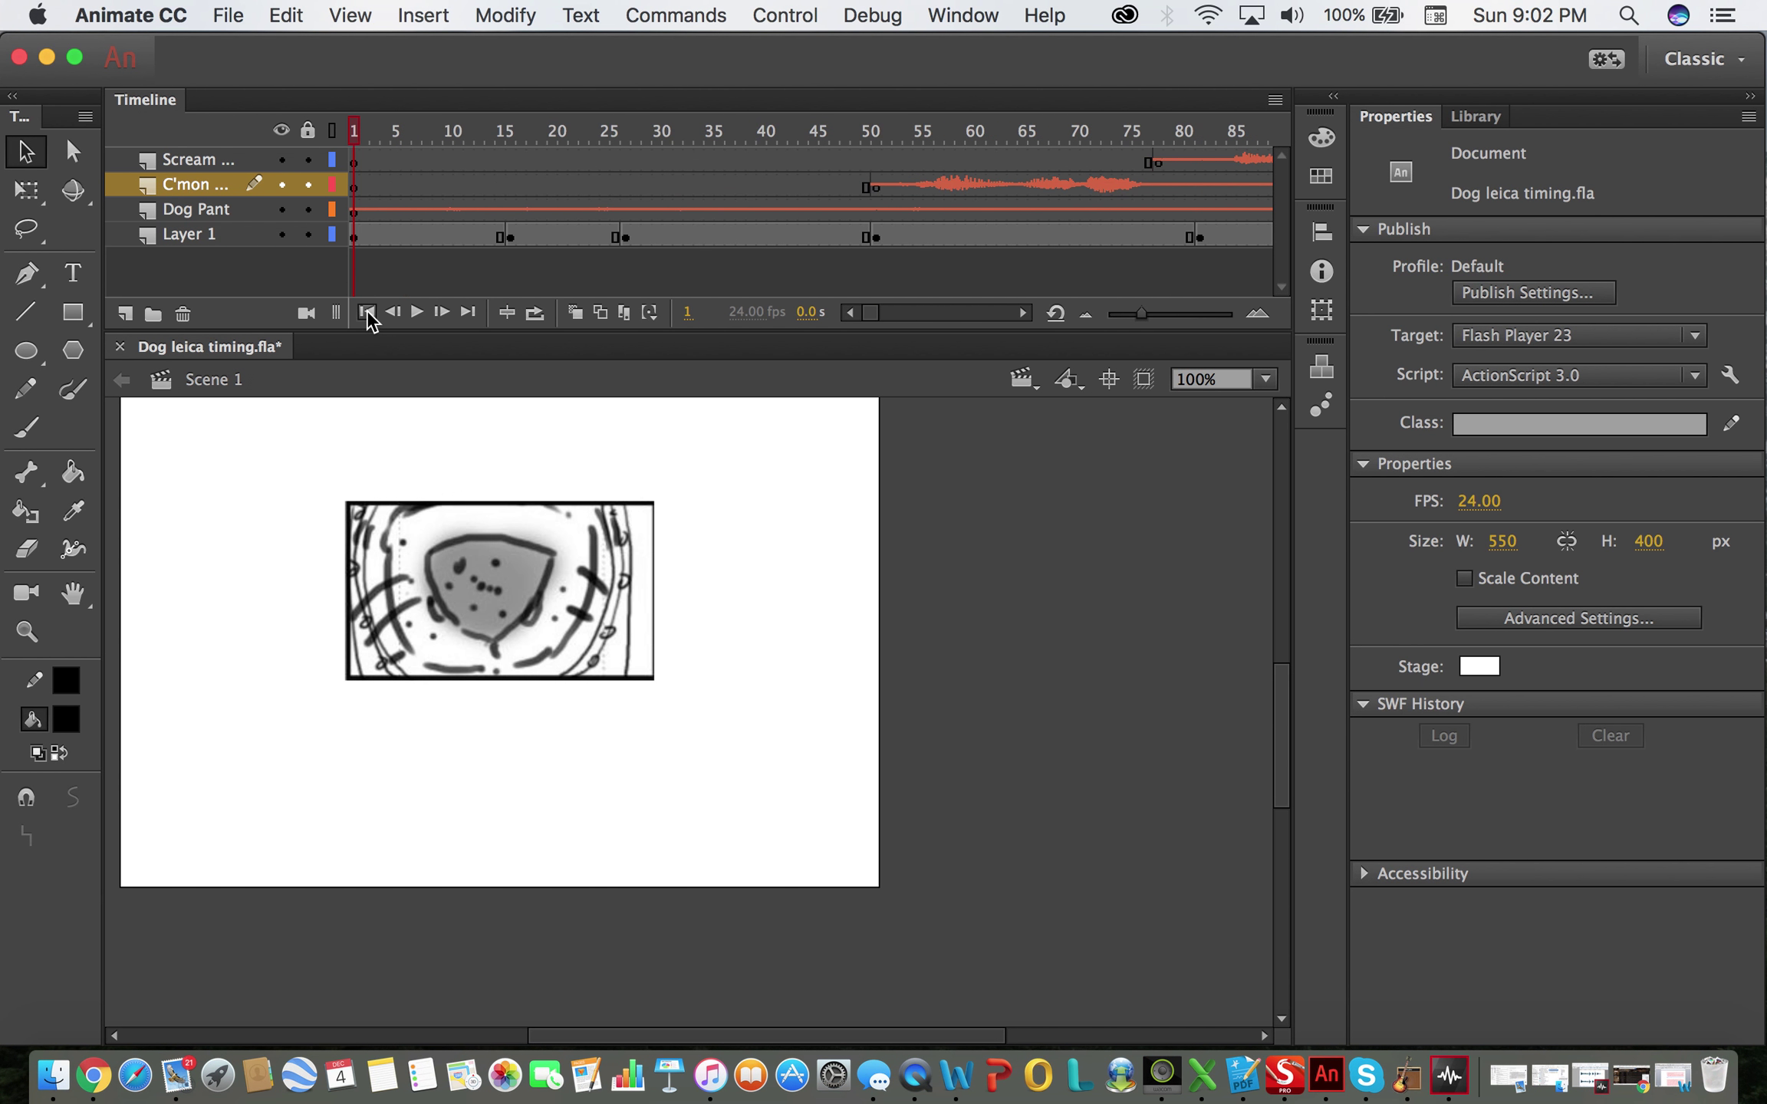
{"action": "left_click", "coordinate": [417, 312]}
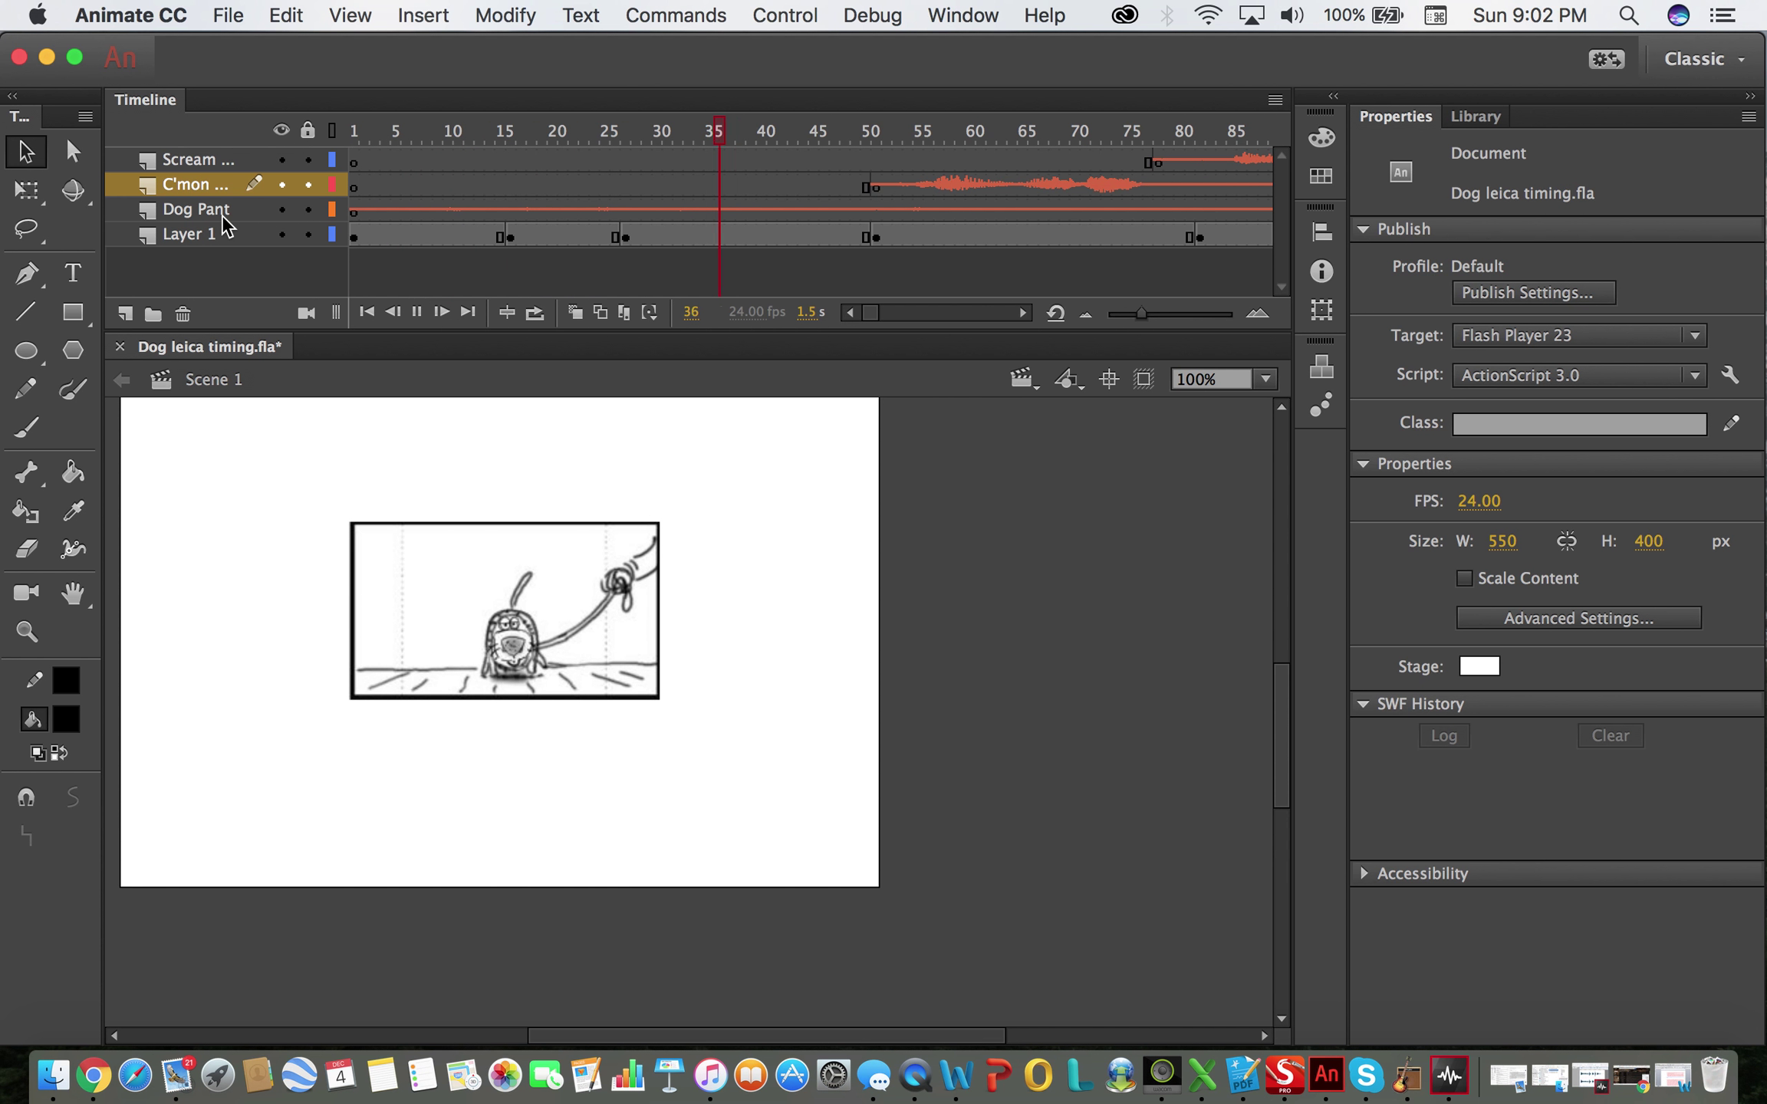